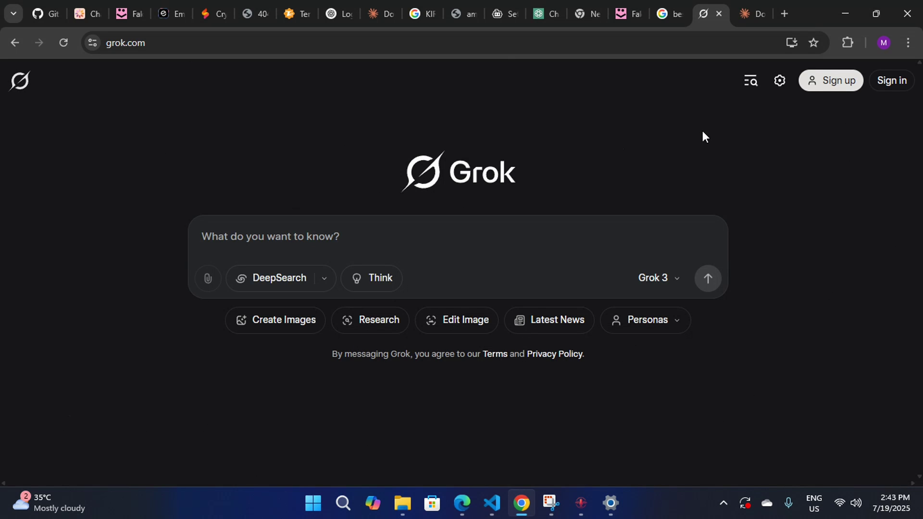
- Open yupp.ai in a new browser tab and sign in with the second listed Google account
click(783, 14)
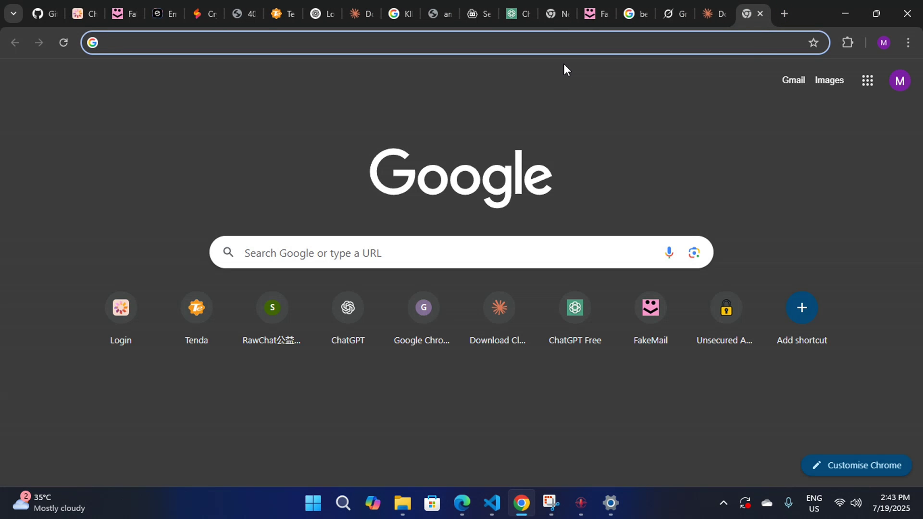
text(yupp.ai)
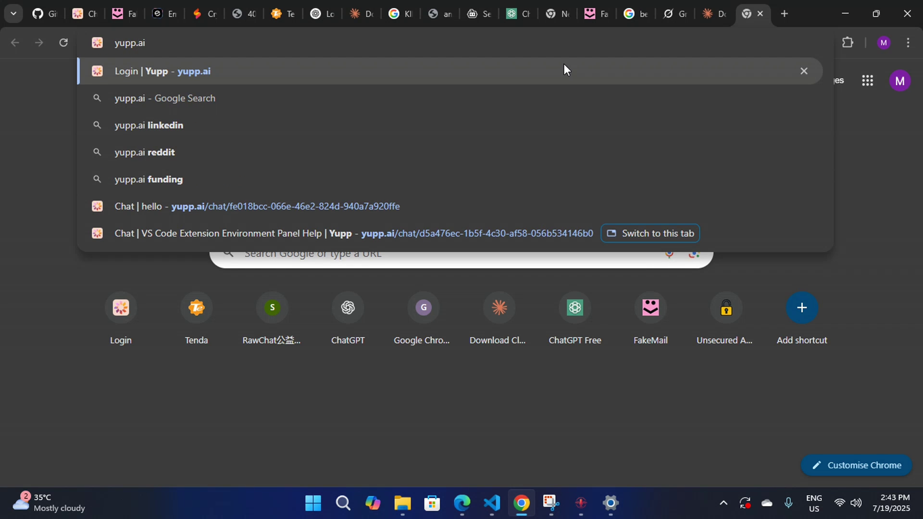
key(Return)
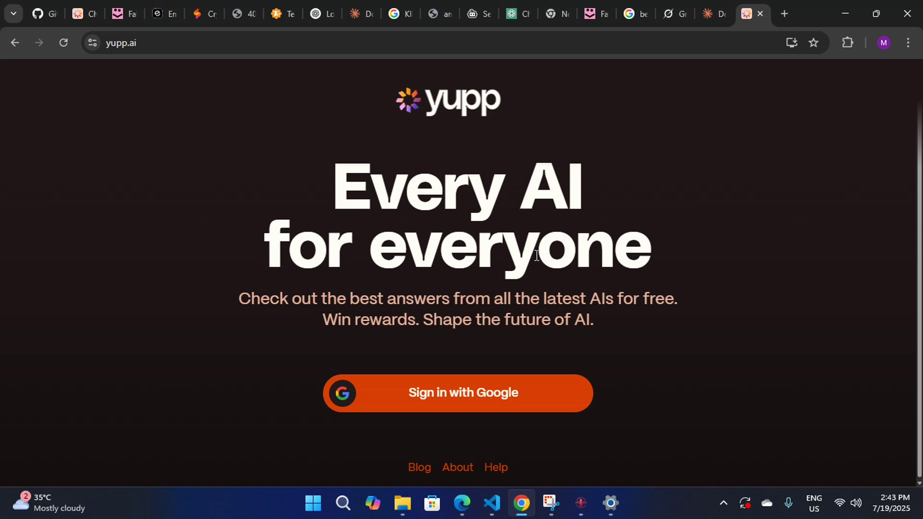
click(528, 398)
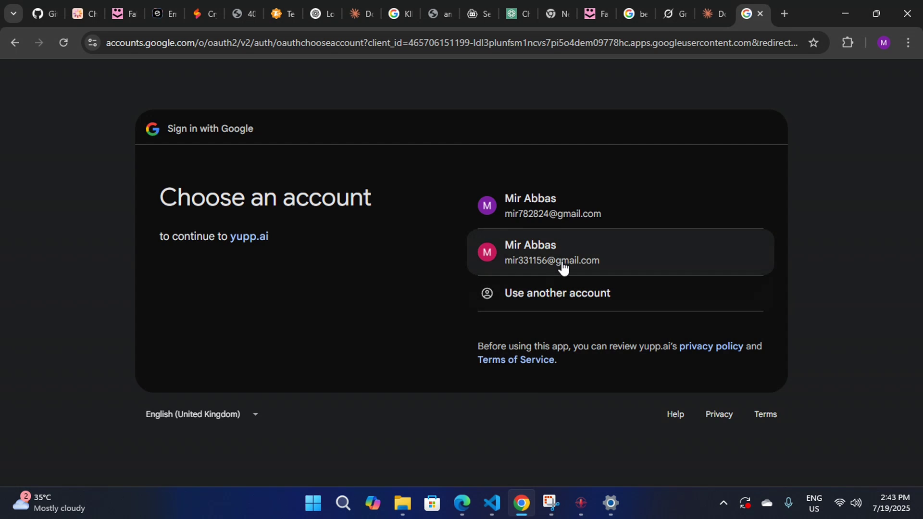
click(561, 261)
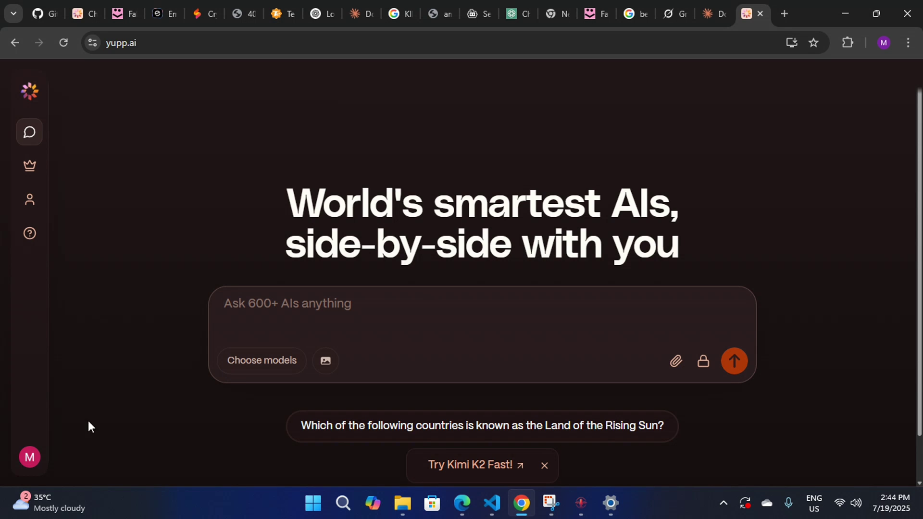
- Check the Yupp credit balance in the account details, and return to the chat prompt
click(35, 464)
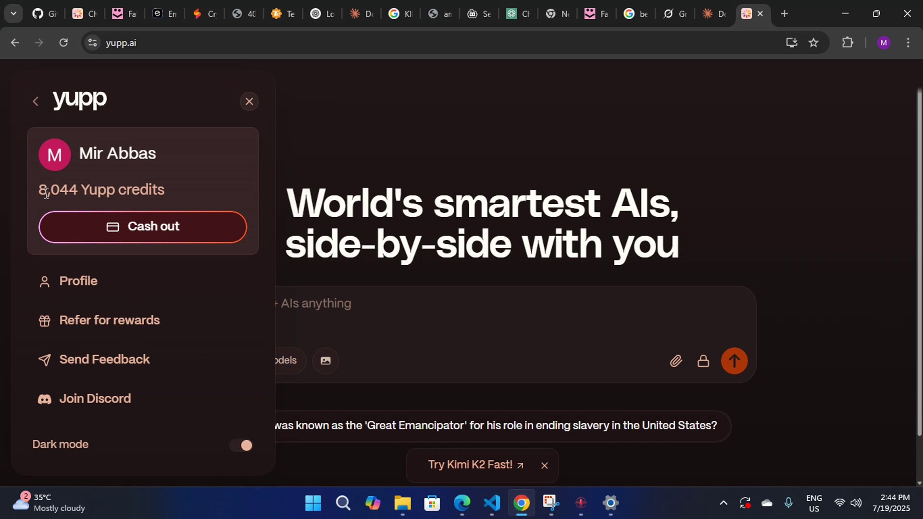
click(249, 102)
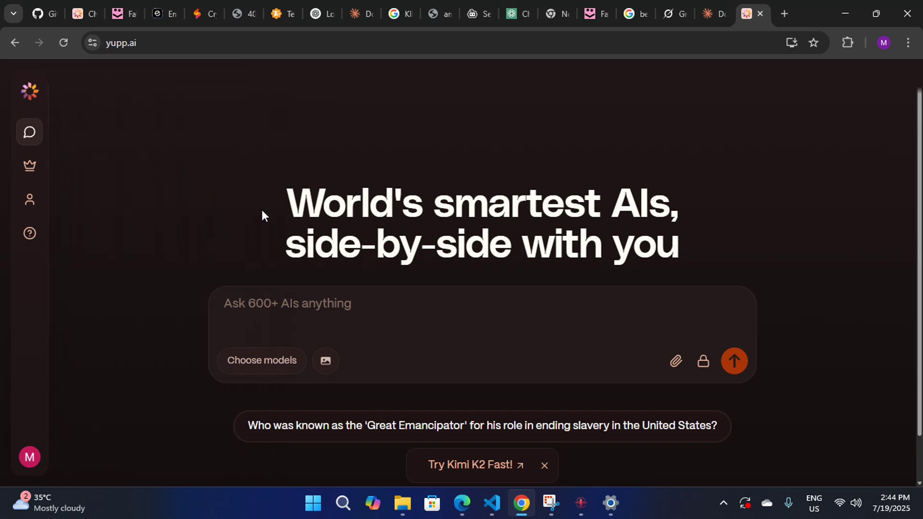
click(301, 304)
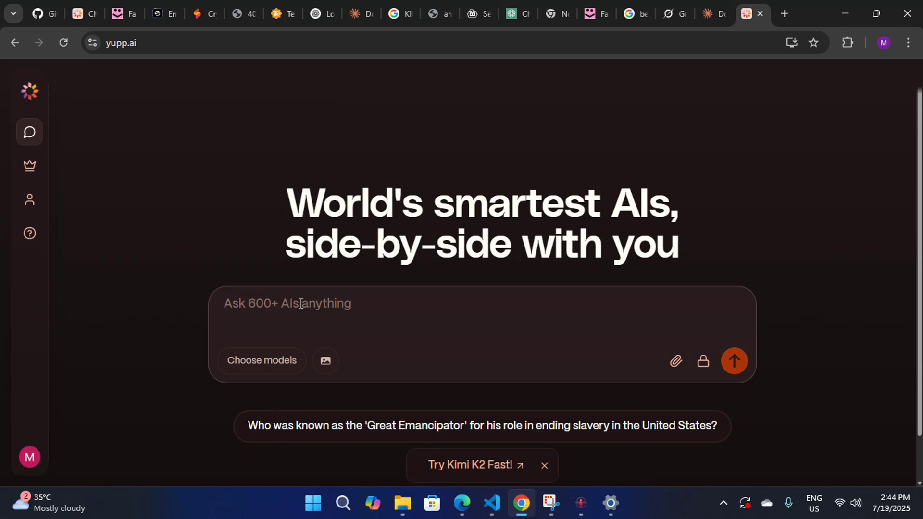
- Open the leaderboard and examine its text model highlights and Global AI Pulse rankings
click(28, 133)
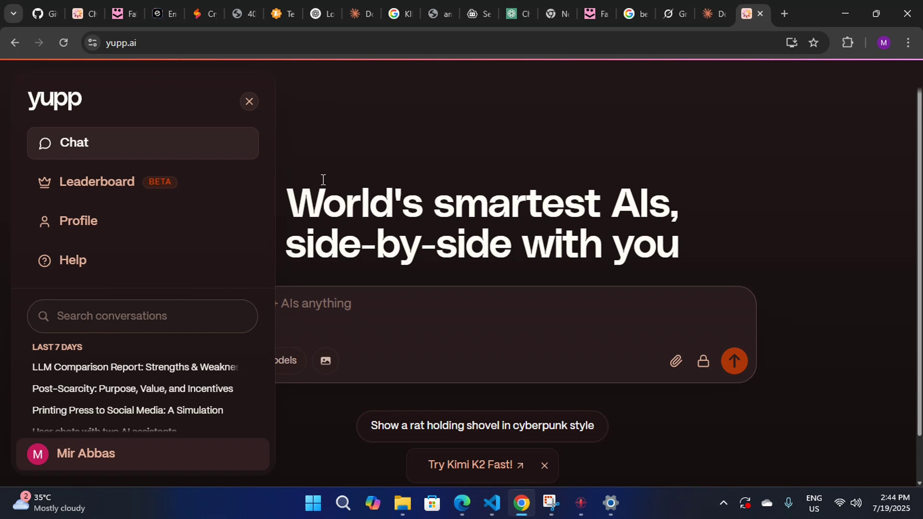
click(114, 184)
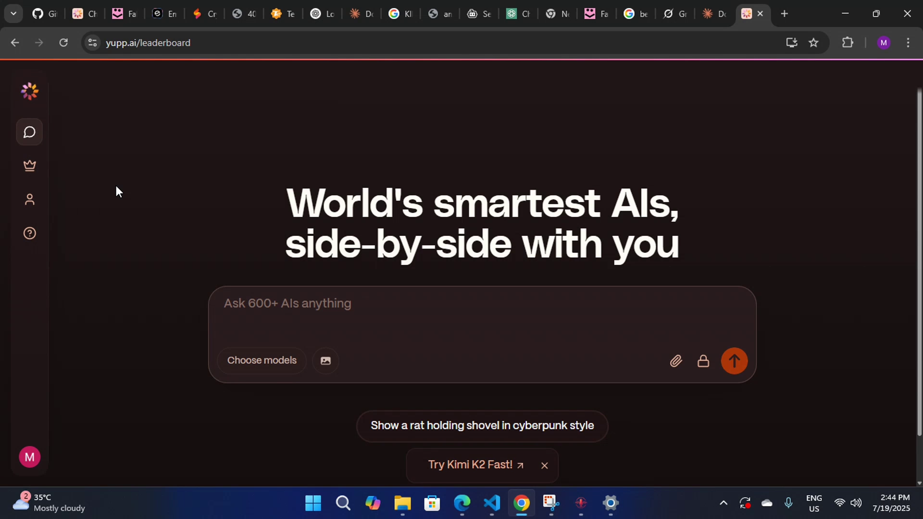
scroll(251, 244, down, 10)
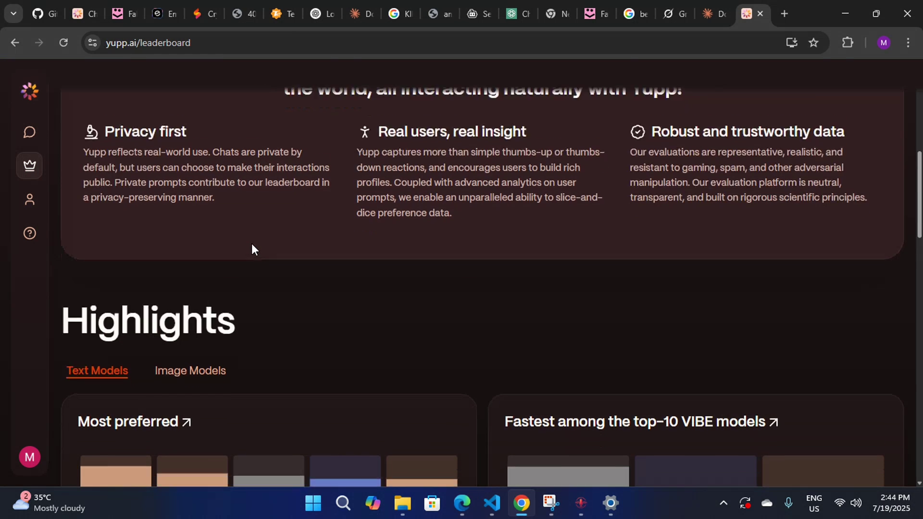
scroll(251, 247, down, 3)
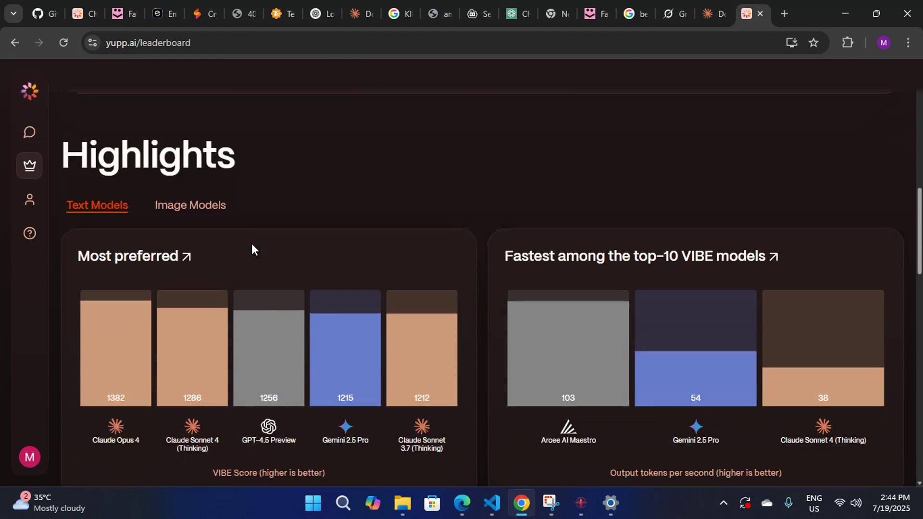
scroll(252, 243, up, 1)
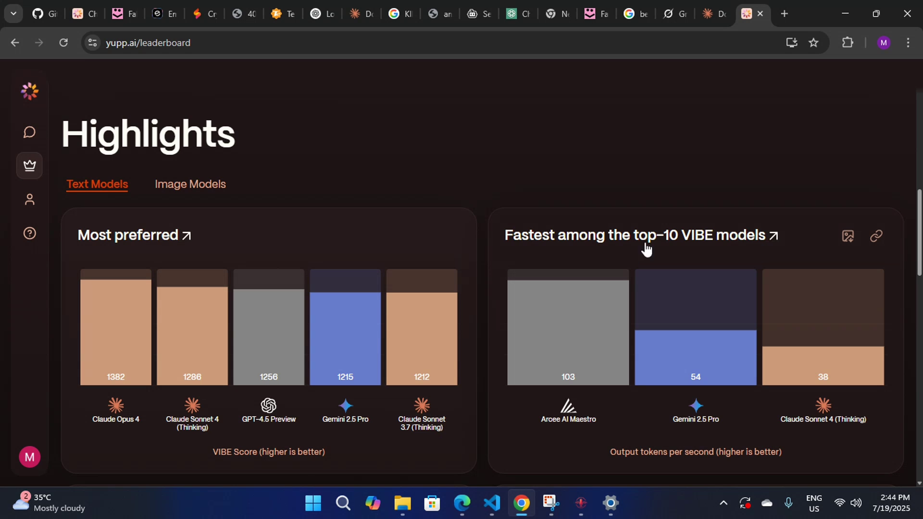
scroll(665, 258, down, 1)
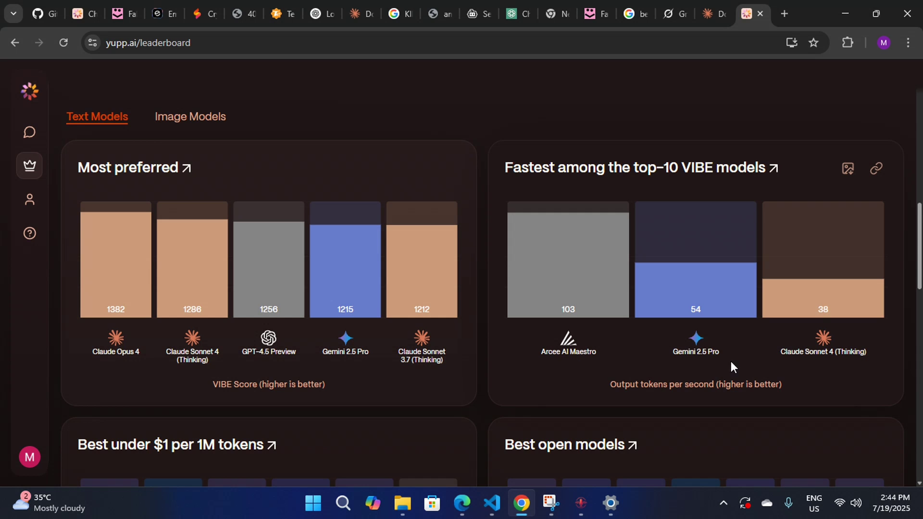
scroll(810, 353, down, 1)
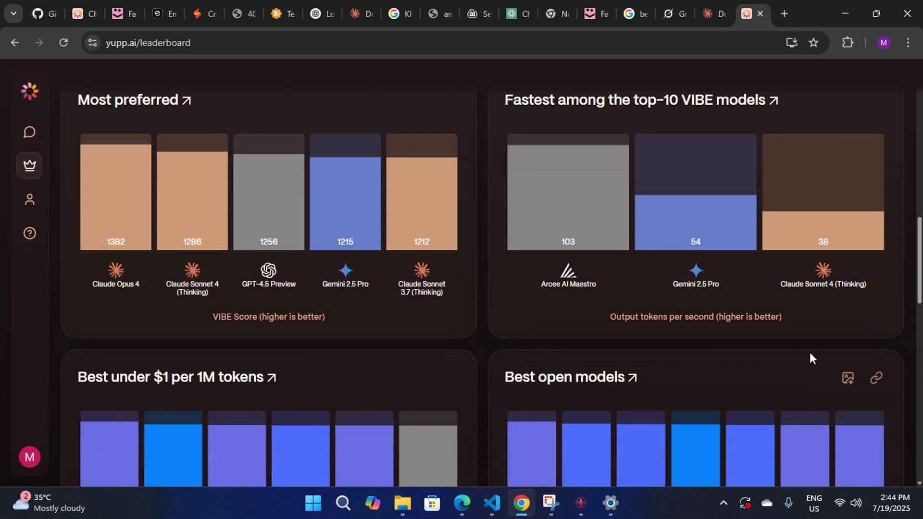
scroll(810, 352, down, 10)
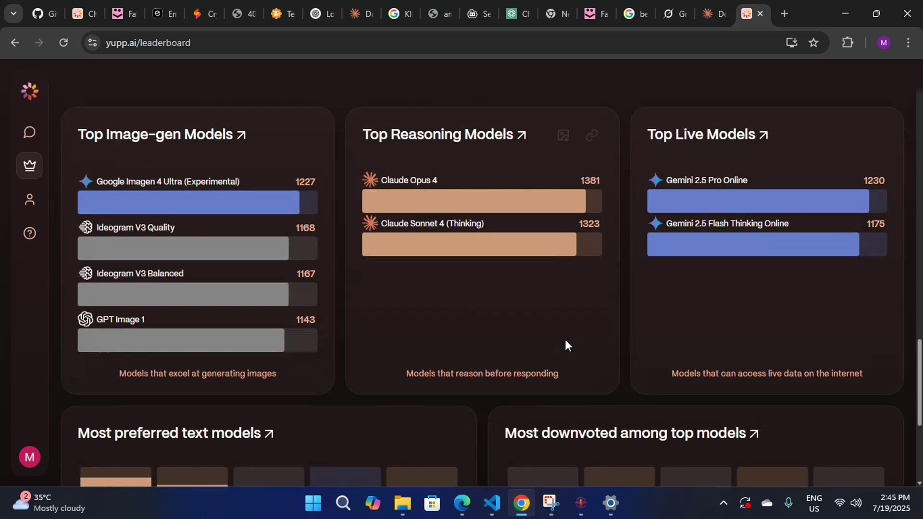
scroll(565, 340, down, 5)
scroll(565, 340, up, 10)
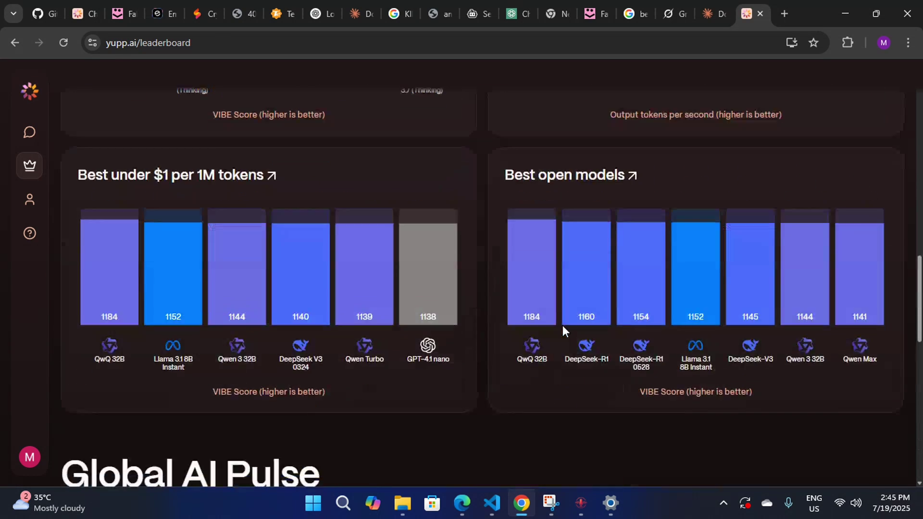
scroll(561, 324, up, 10)
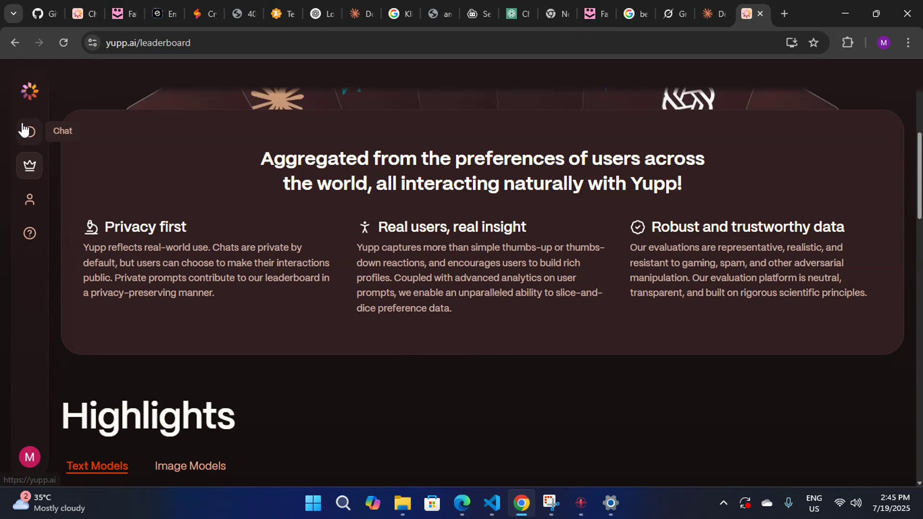
- Return to the chat page and review the Private and Public audience options without choosing one
click(22, 130)
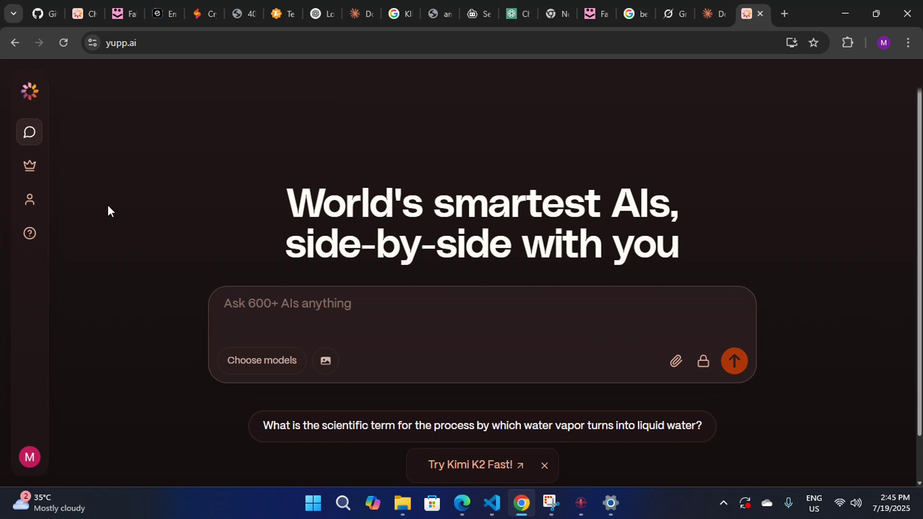
click(705, 375)
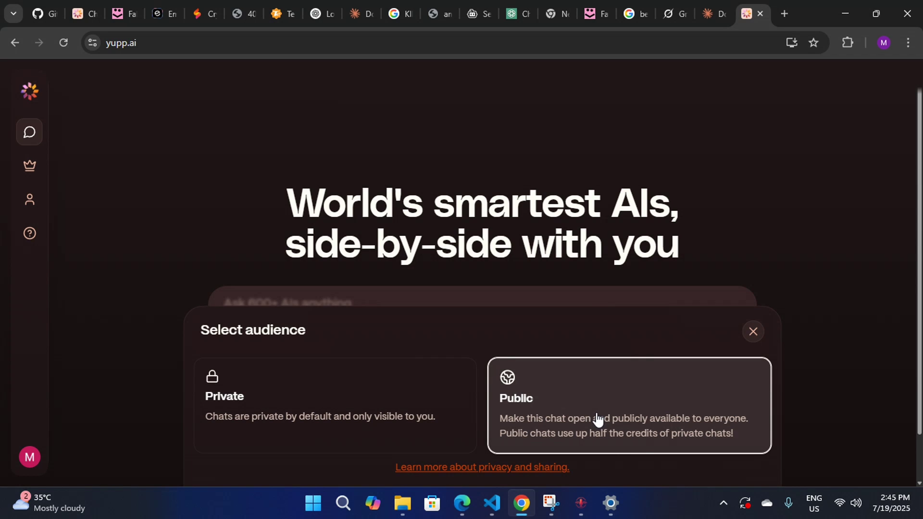
click(753, 339)
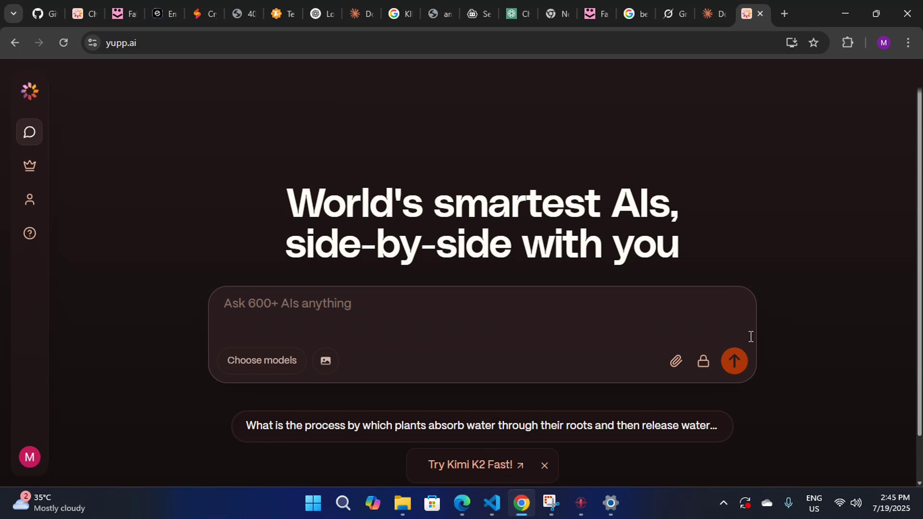
click(703, 361)
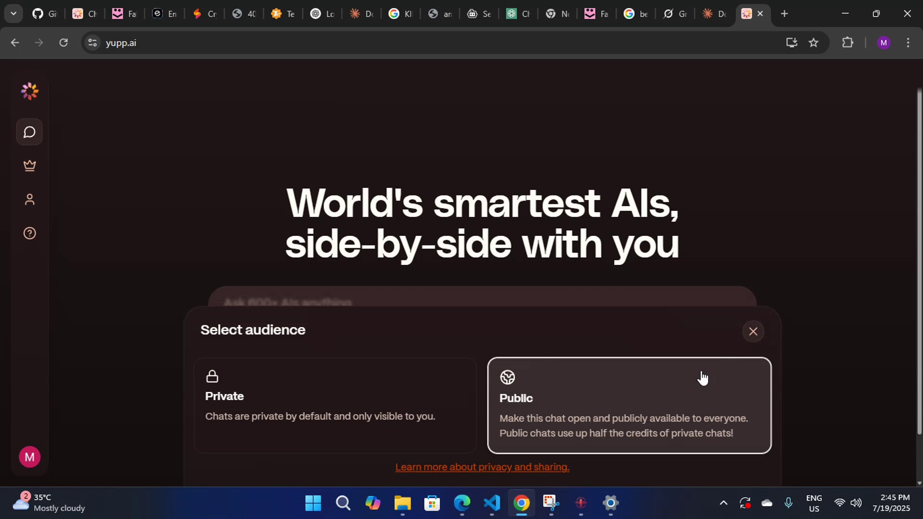
click(753, 331)
- Submit the suggested prompt "Why are '90s foods making a comeback" as a new chat
click(282, 327)
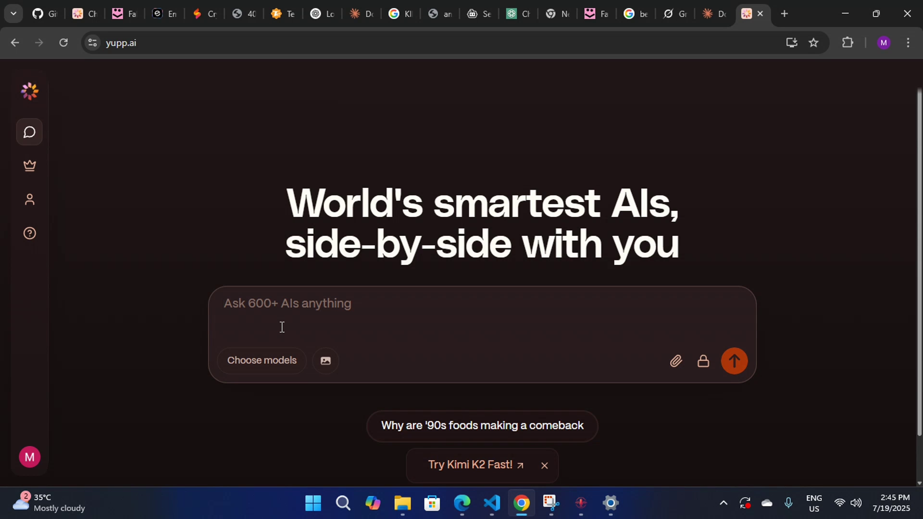
click(521, 433)
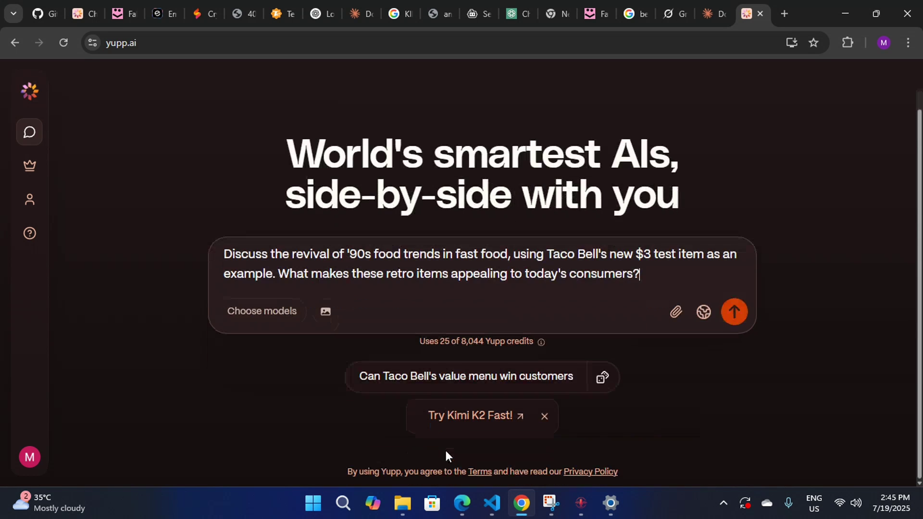
click(734, 313)
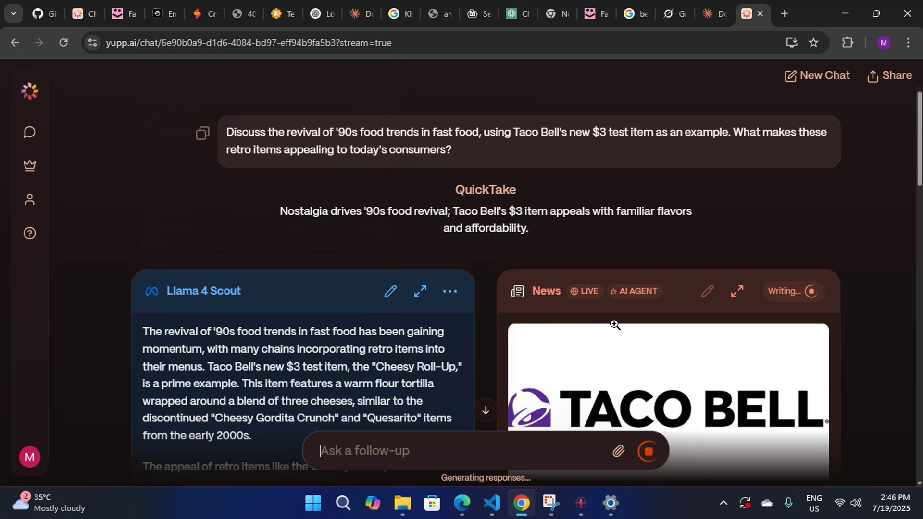
- Read and compare the Llama 4 Scout and News responses about the '90s food revival and Taco Bell
scroll(616, 322, down, 5)
scroll(619, 327, up, 5)
mouse_move(578, 298)
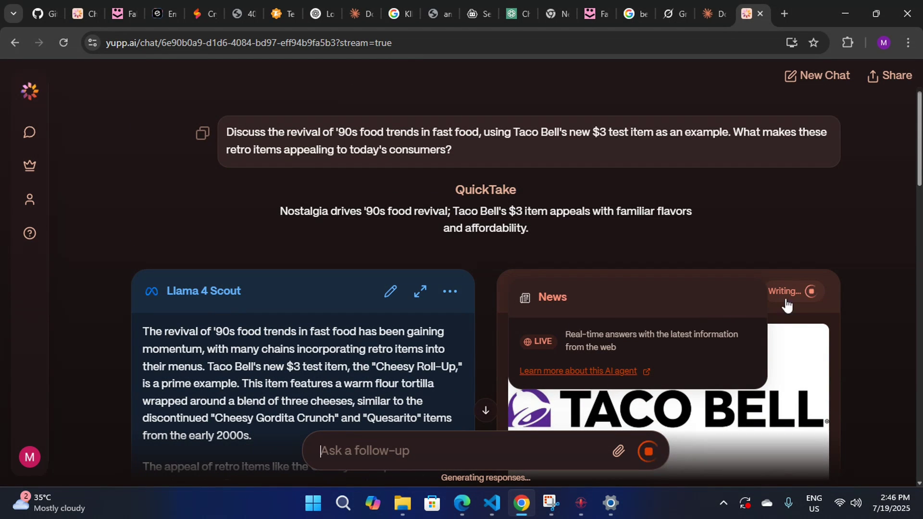
scroll(807, 332, down, 3)
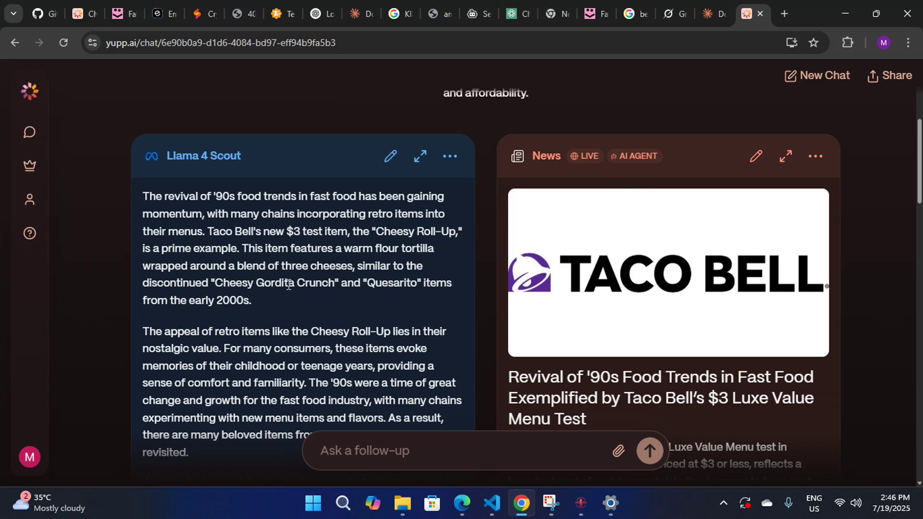
scroll(297, 301, down, 5)
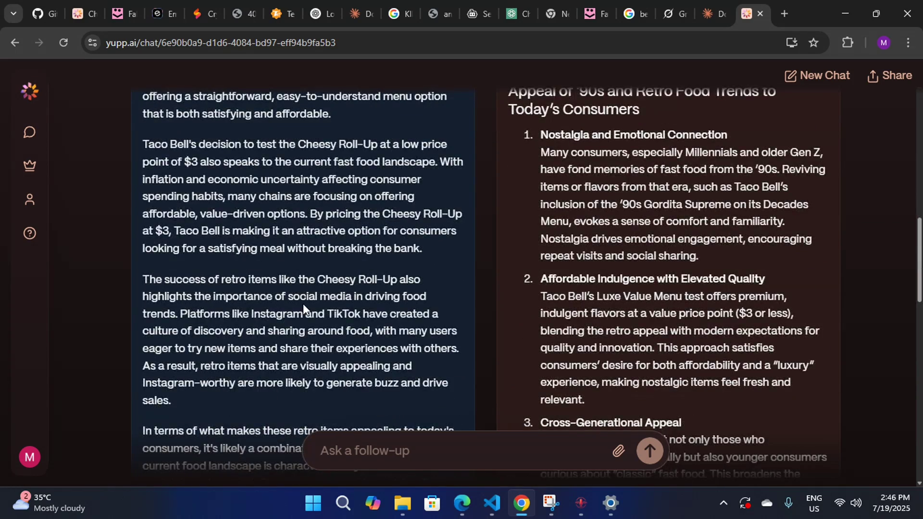
scroll(304, 304, down, 15)
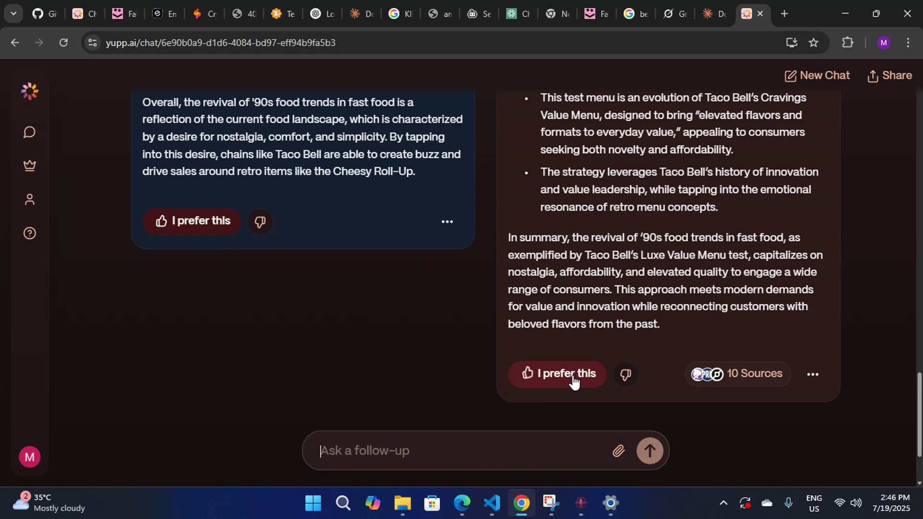
scroll(549, 333, up, 2)
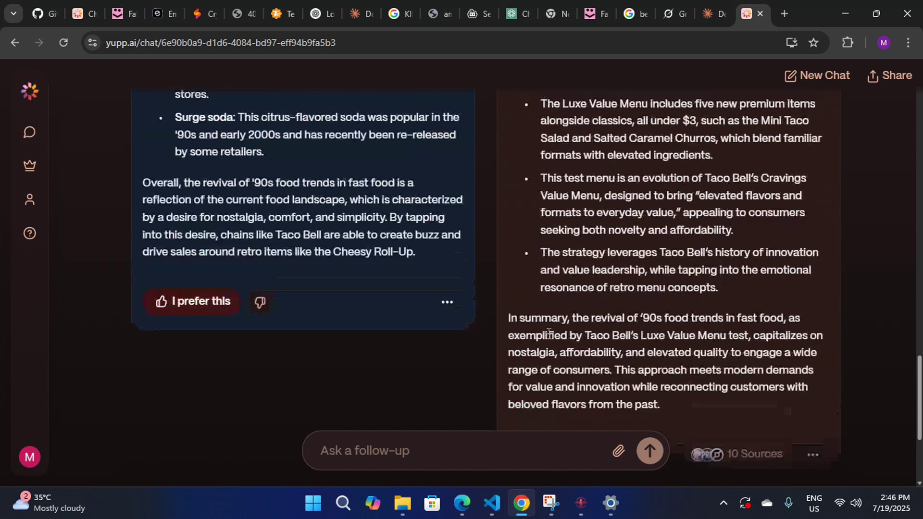
scroll(549, 333, up, 3)
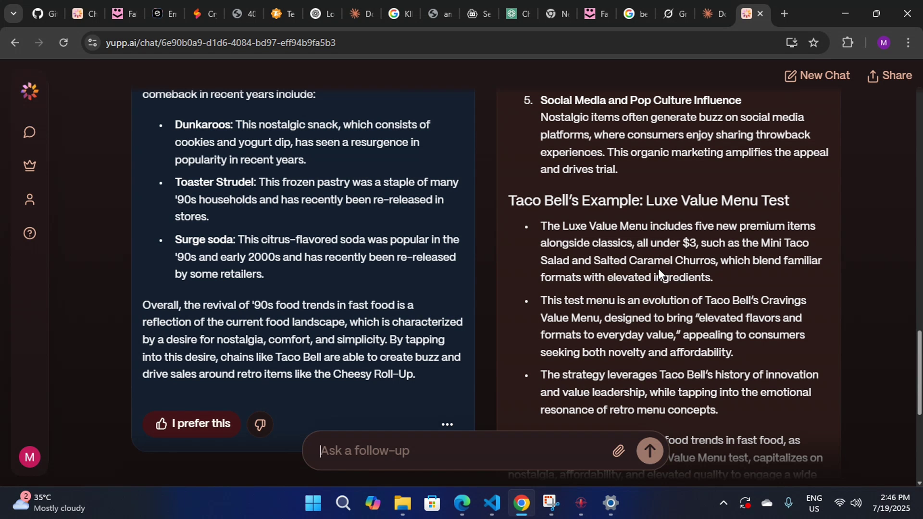
scroll(658, 269, down, 6)
scroll(283, 315, up, 4)
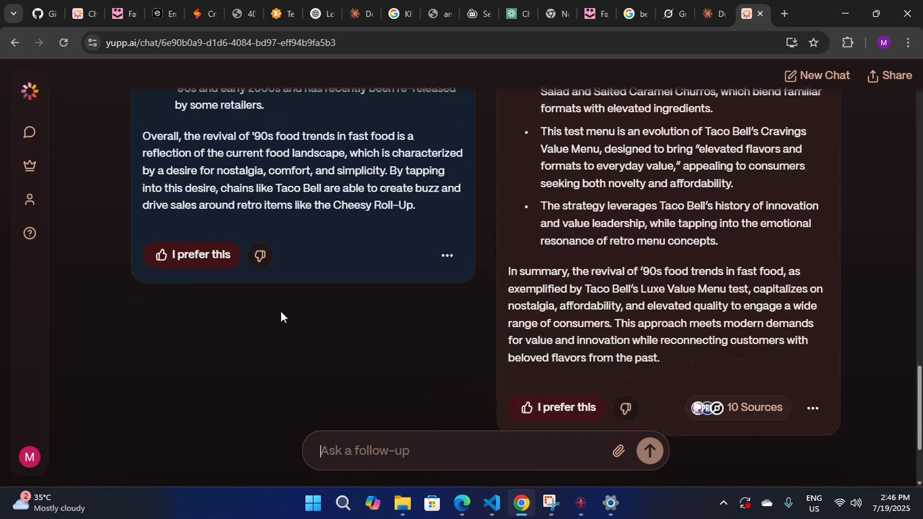
- Mark the Llama 4 Scout response as preferred and rate it as On target!, Fast and Informative
click(206, 324)
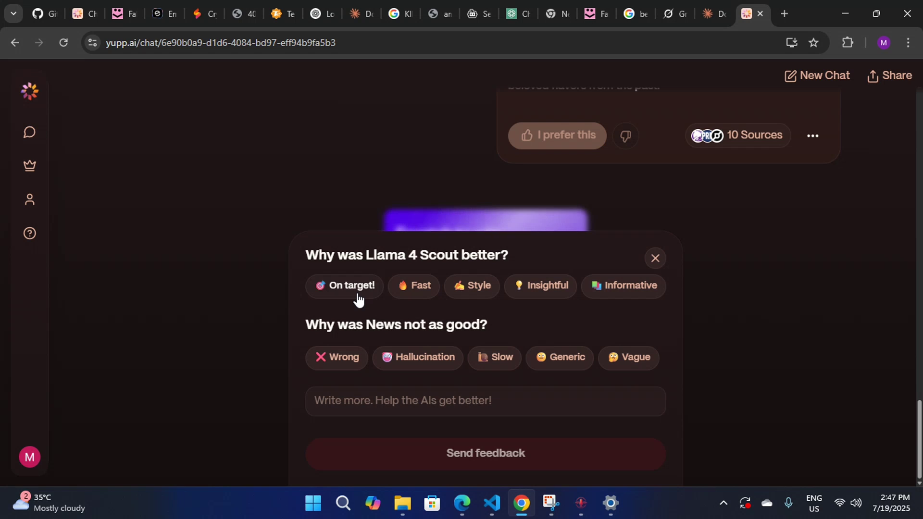
click(365, 296)
click(417, 289)
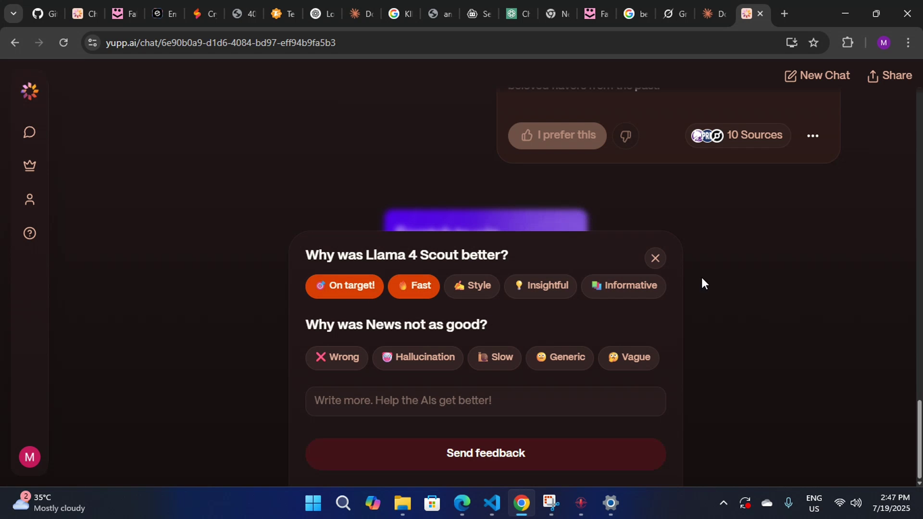
click(635, 288)
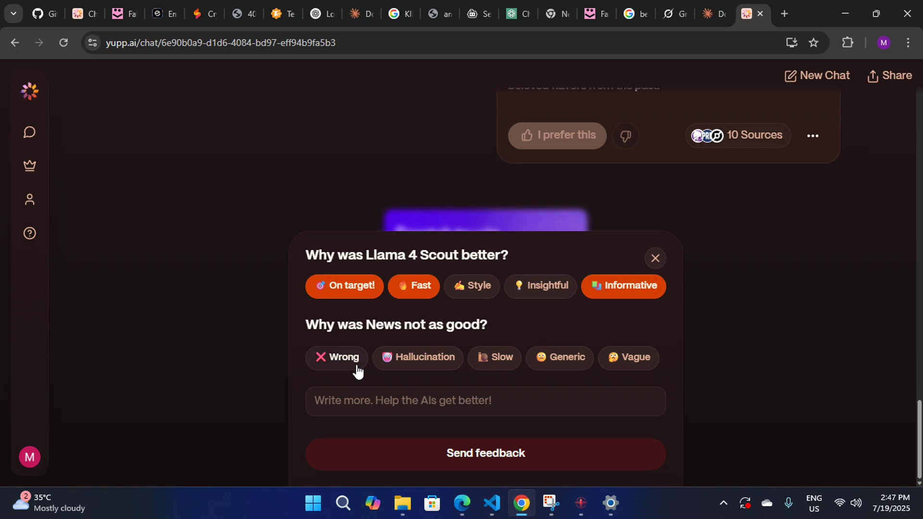
- Submit the feedback with News rated as Slow and Wrong, and scratch the YUPP credits reward card
click(493, 366)
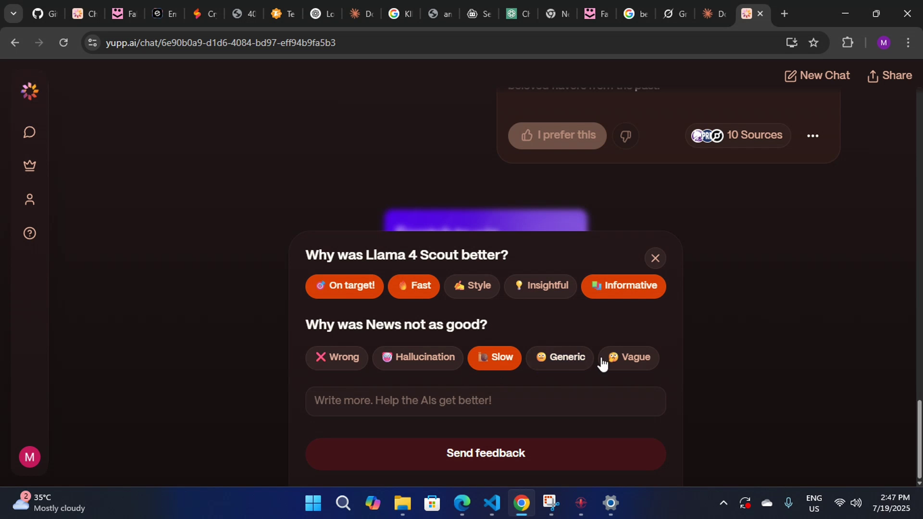
click(345, 361)
click(470, 463)
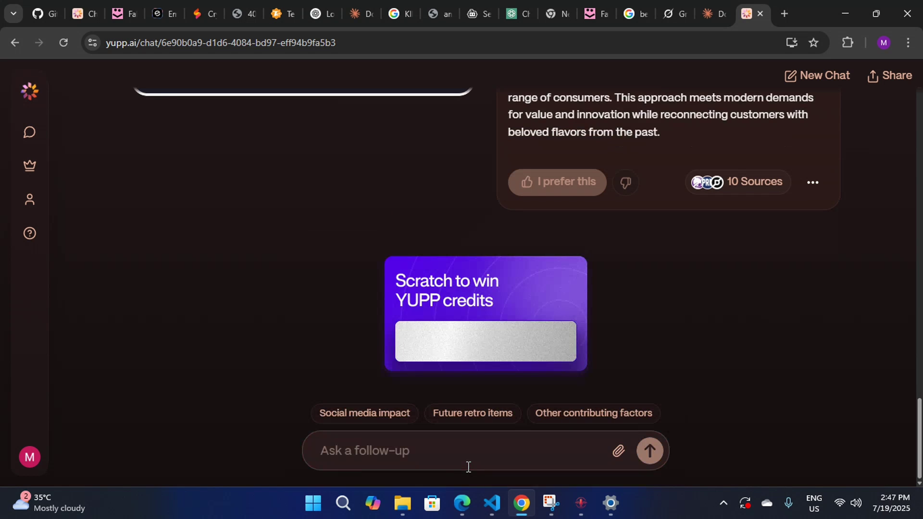
click(504, 333)
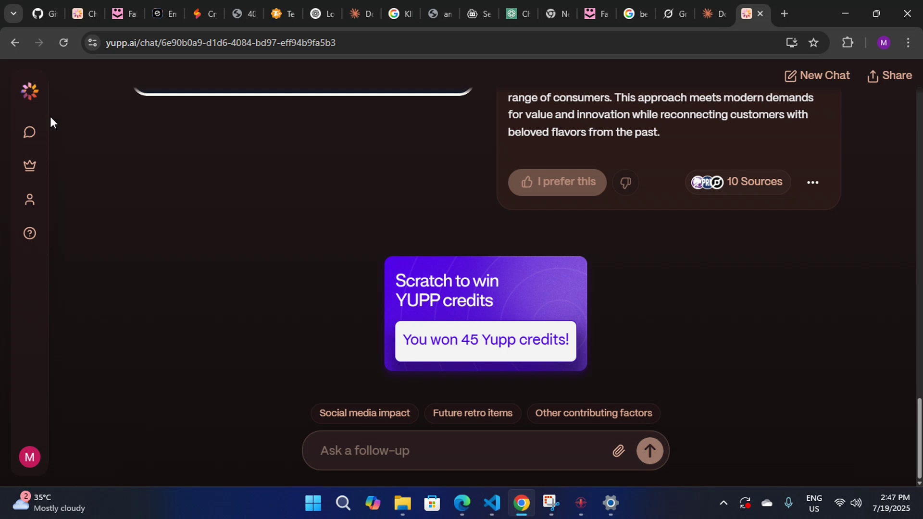
- Start a new chat, search the models for "grok 4" and select Grok 4 (XAI)
click(36, 126)
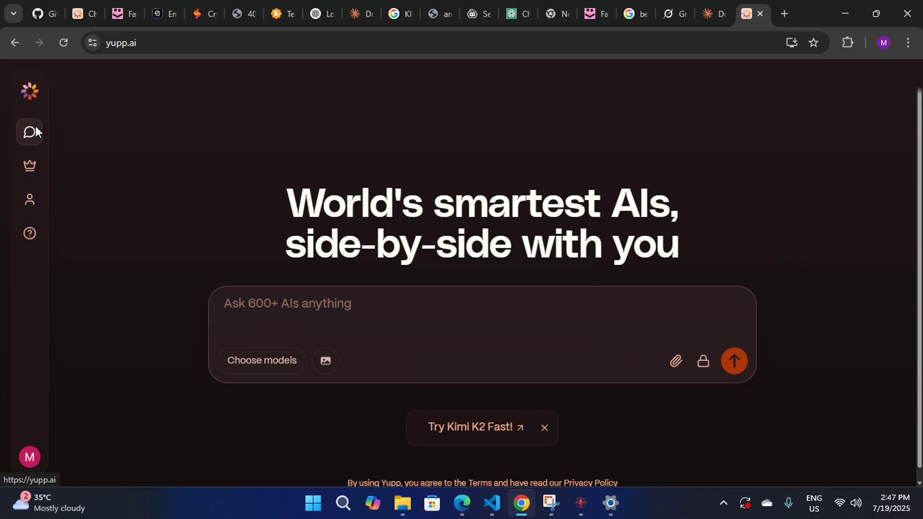
click(246, 365)
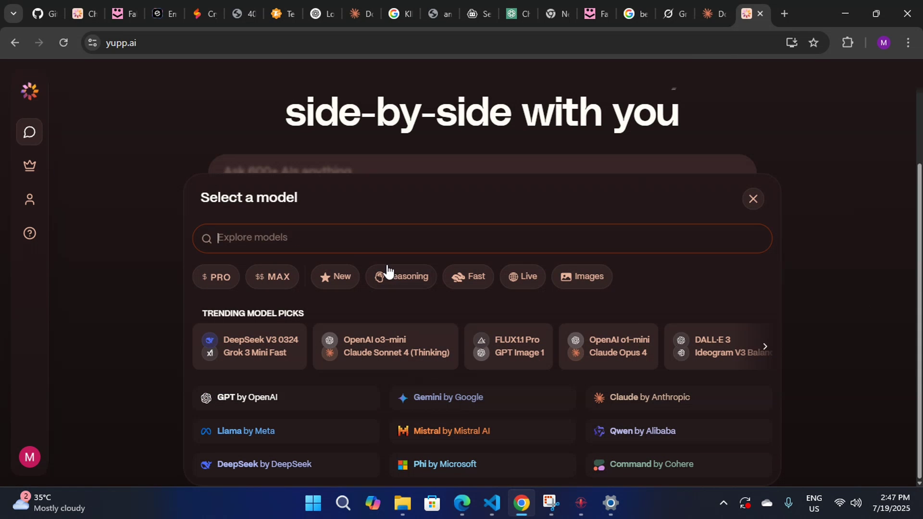
scroll(624, 417, down, 1)
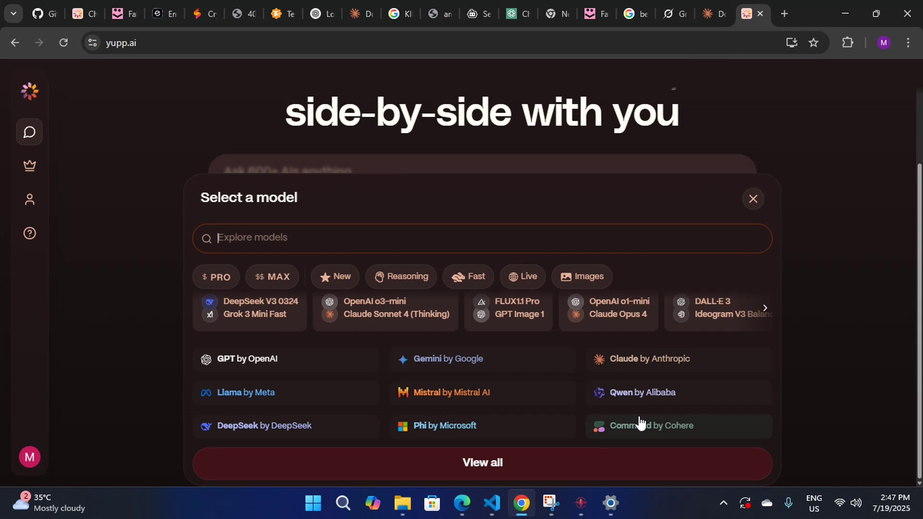
click(573, 460)
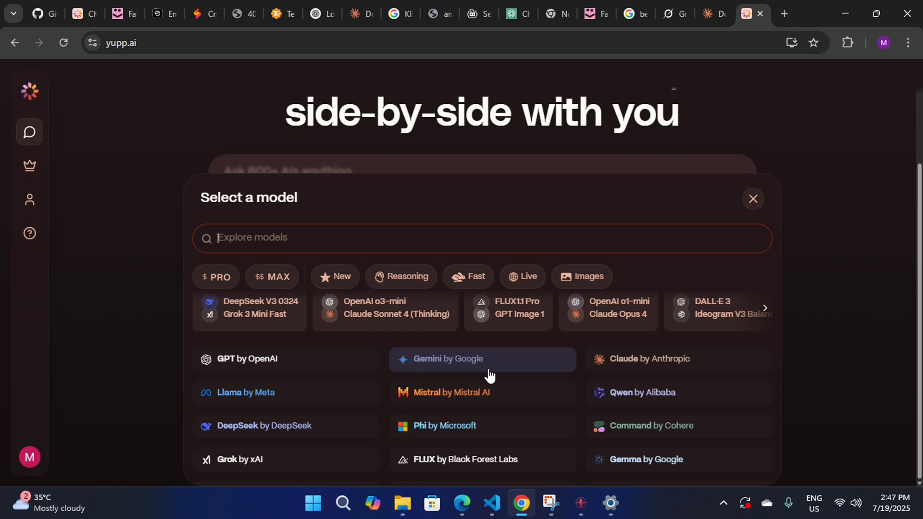
text(grok 4)
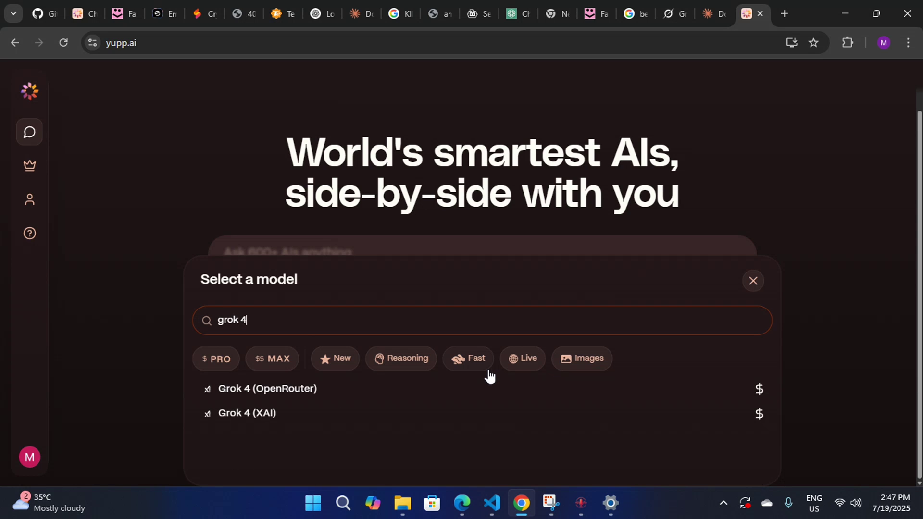
click(422, 414)
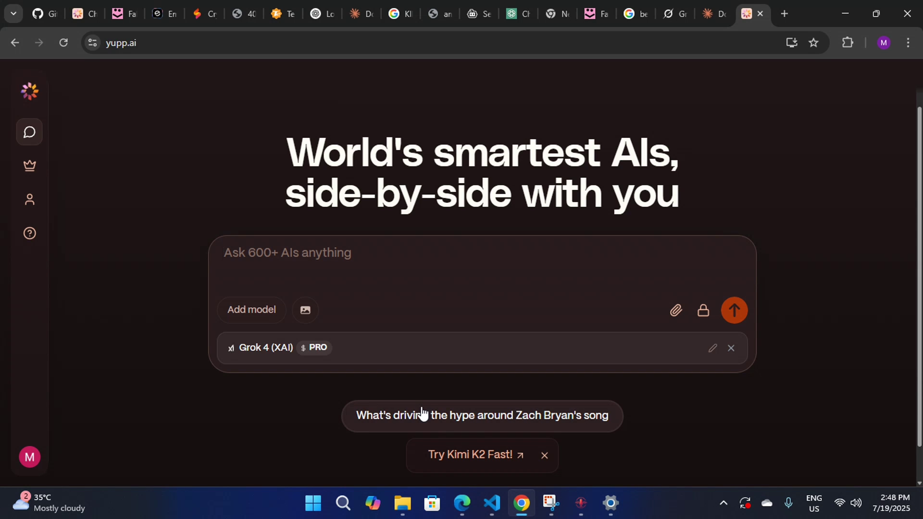
- Add Claude Sonnet 4 (Thinking) from the Claude models as the second model for the chat
click(268, 322)
scroll(554, 374, down, 2)
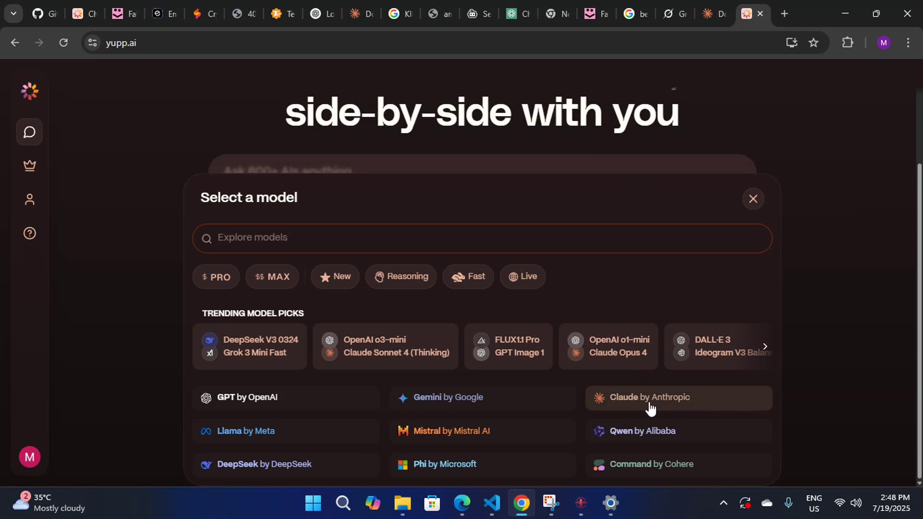
click(649, 408)
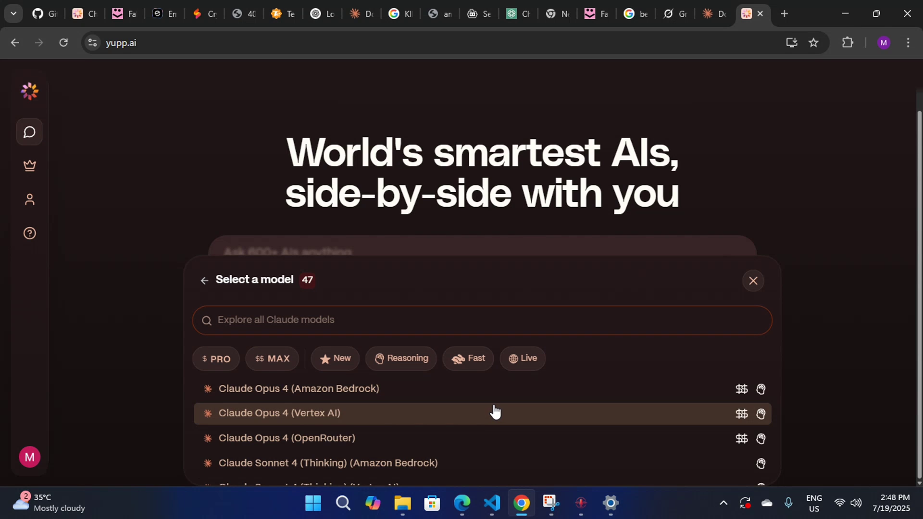
scroll(495, 412, down, 2)
scroll(462, 428, up, 2)
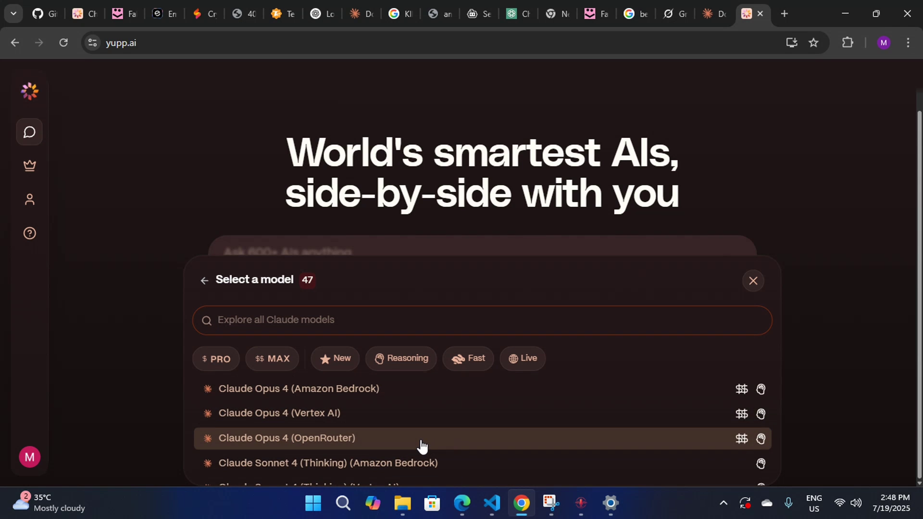
scroll(421, 446, down, 2)
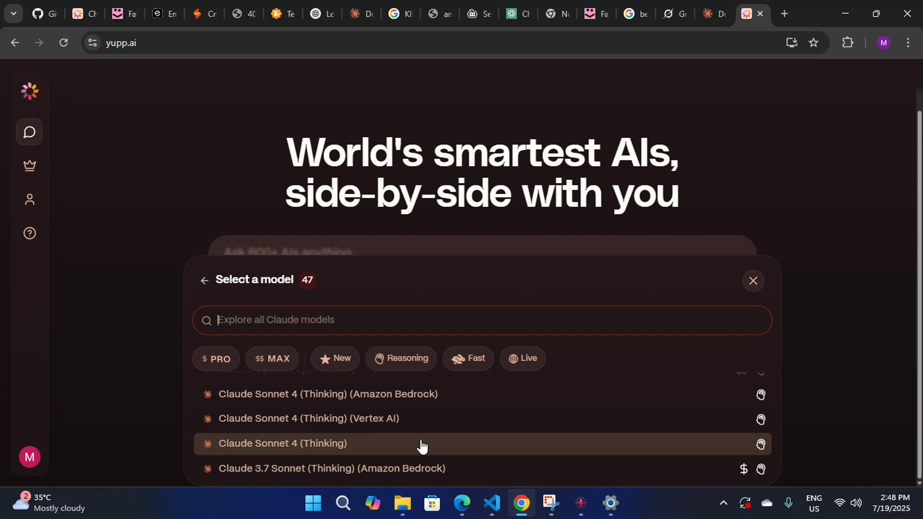
click(389, 445)
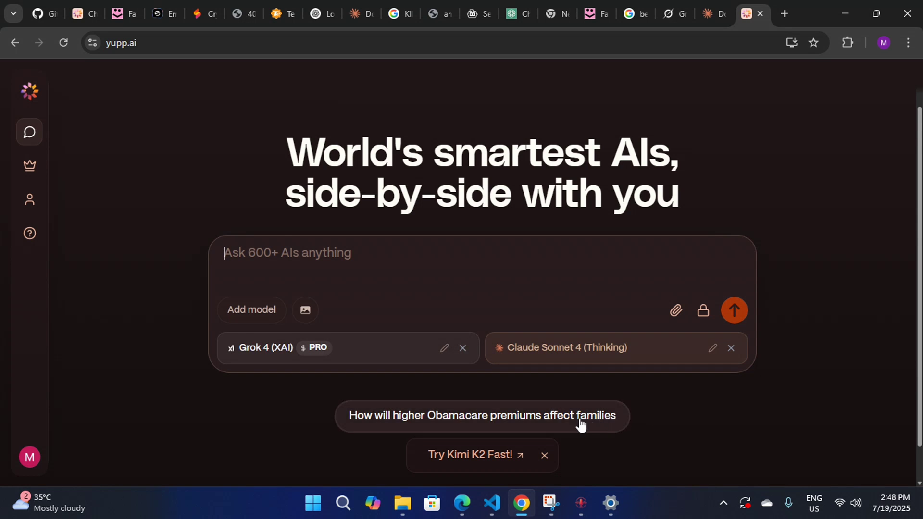
- Submit the suggested prompt "How will higher Obamacare premiums affect families" and look over the responses as they generate
click(581, 425)
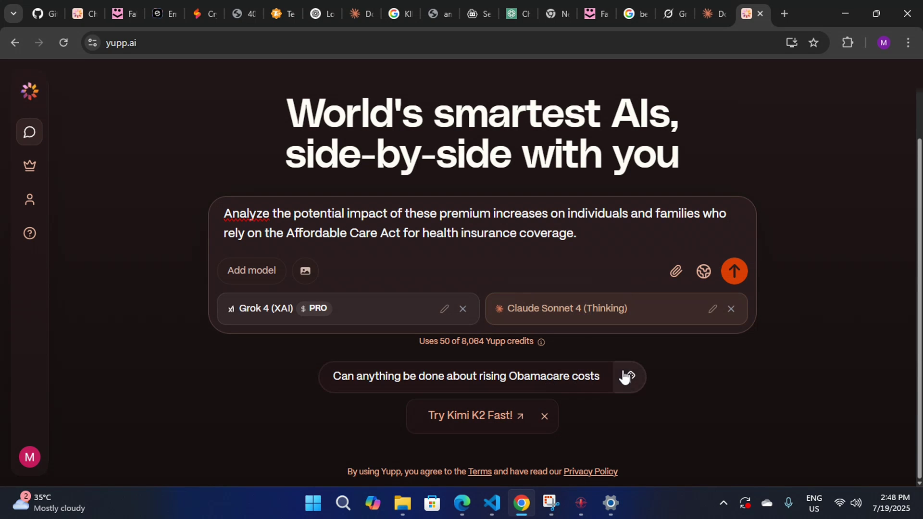
click(725, 278)
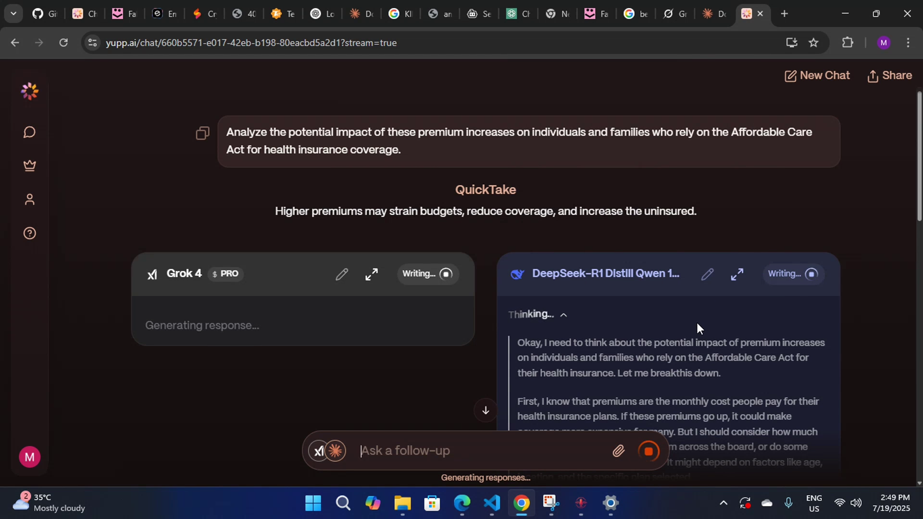
scroll(668, 321, down, 2)
scroll(668, 322, down, 5)
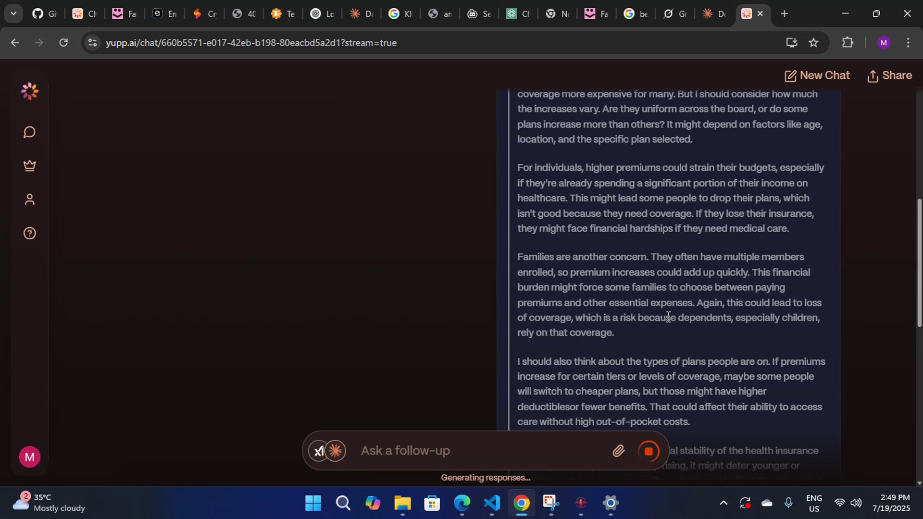
scroll(668, 317, up, 7)
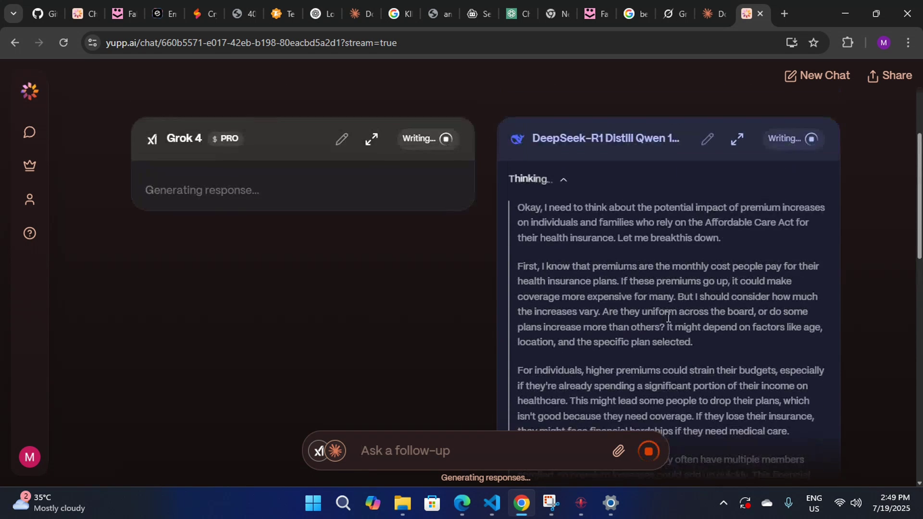
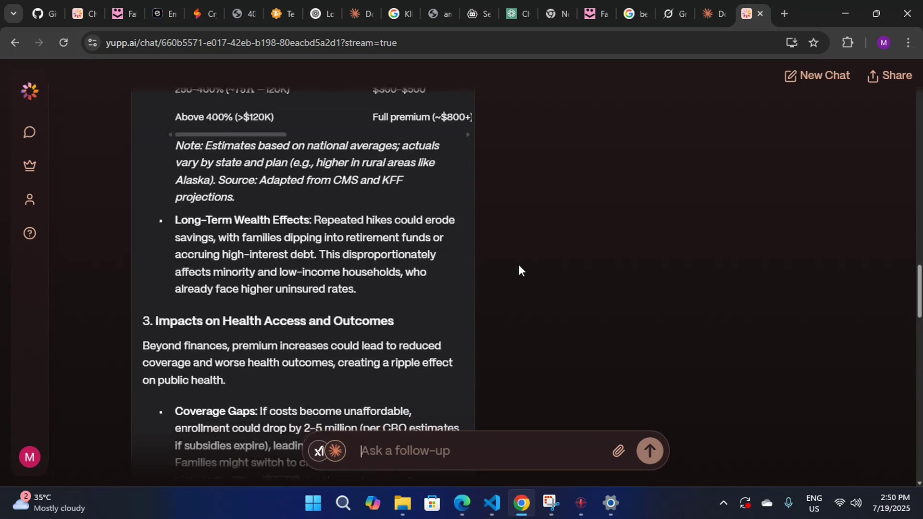
- Read through Grok 4's analysis of the Affordable Care Act premium increases, from health impacts to the closing summary
scroll(517, 262, up, 7)
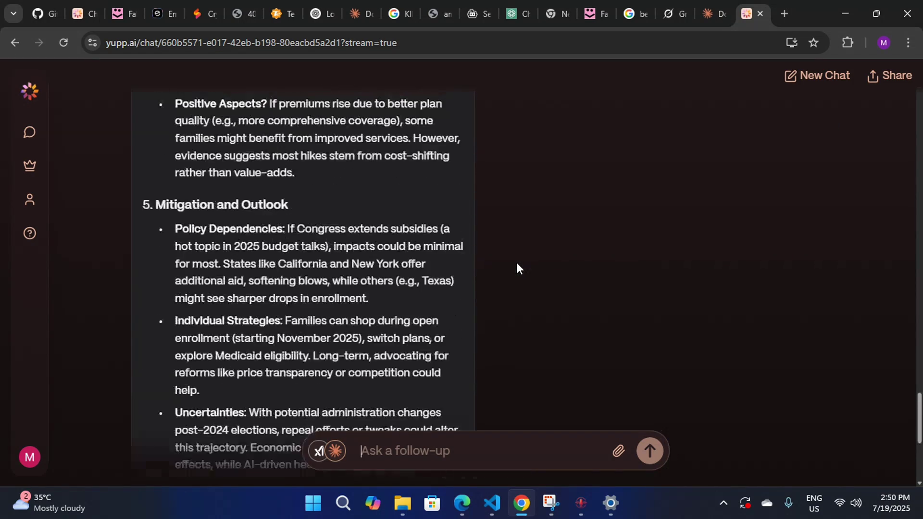
scroll(517, 262, down, 5)
scroll(429, 290, down, 7)
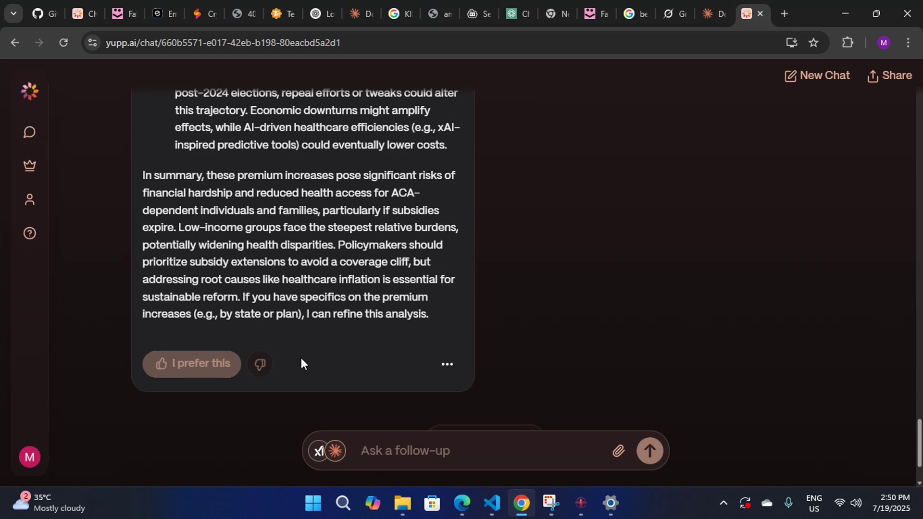
scroll(304, 356, up, 12)
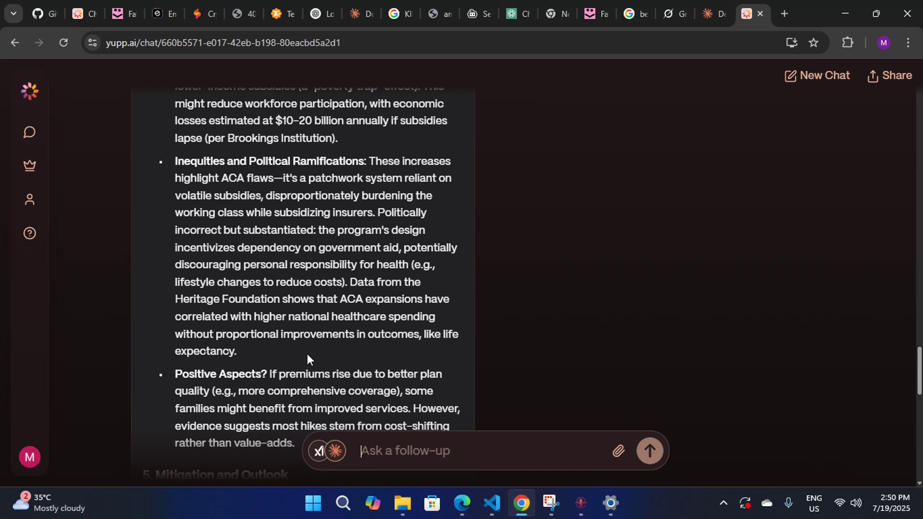
scroll(307, 353, down, 12)
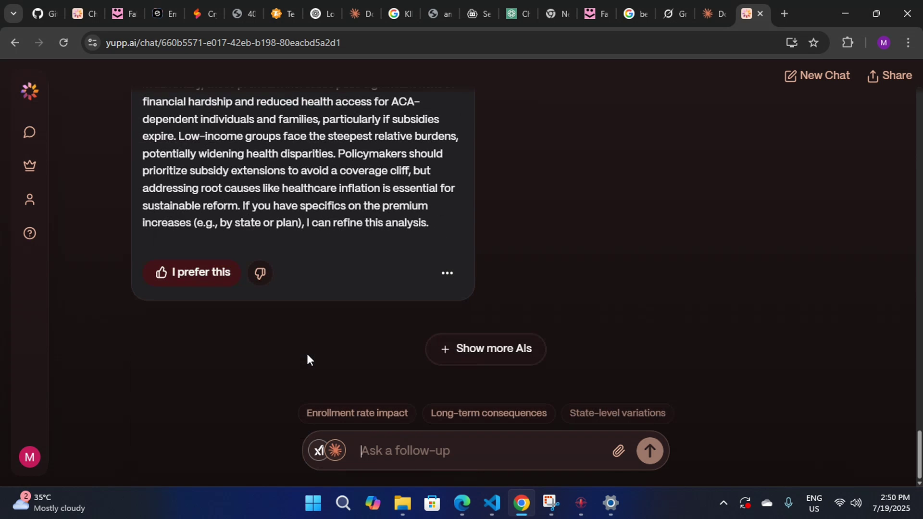
- Mark the Grok 4 response as preferred and rate it as On target!, Fast and Informative
click(200, 274)
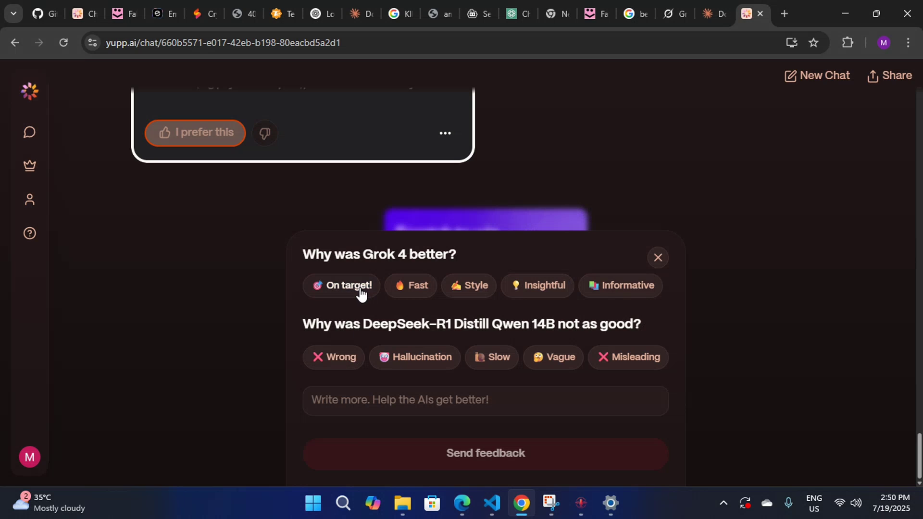
click(366, 291)
click(422, 291)
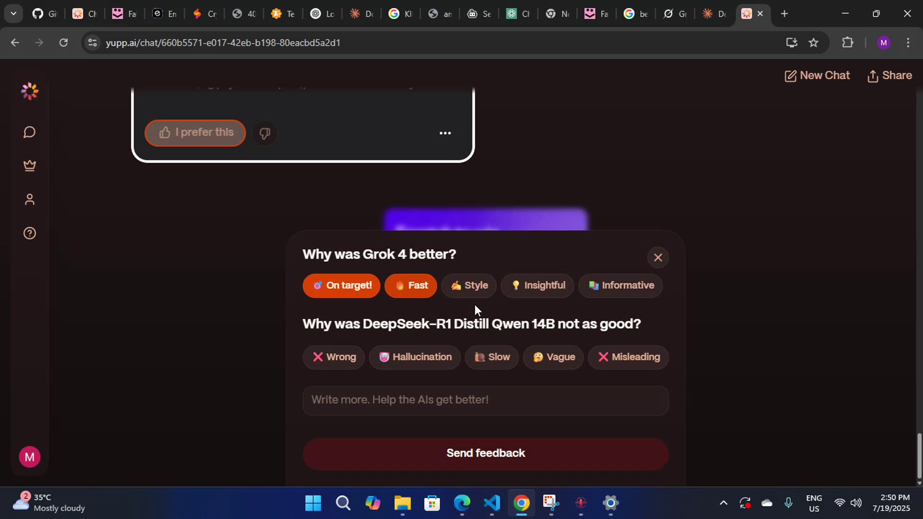
click(614, 299)
- Submit the feedback with DeepSeek-R1 Distill Qwen 14B rated as Wrong, Vague and Misleading, and scratch the credits reward card
click(354, 362)
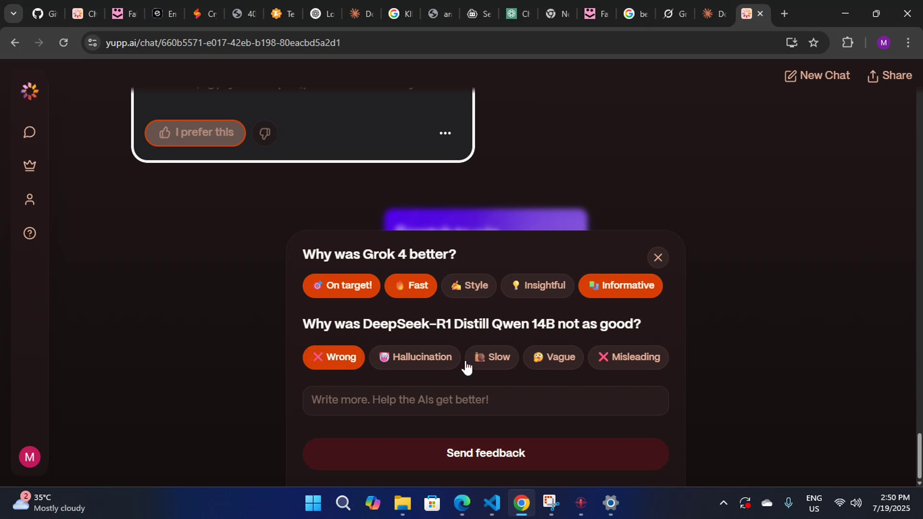
click(543, 359)
click(636, 357)
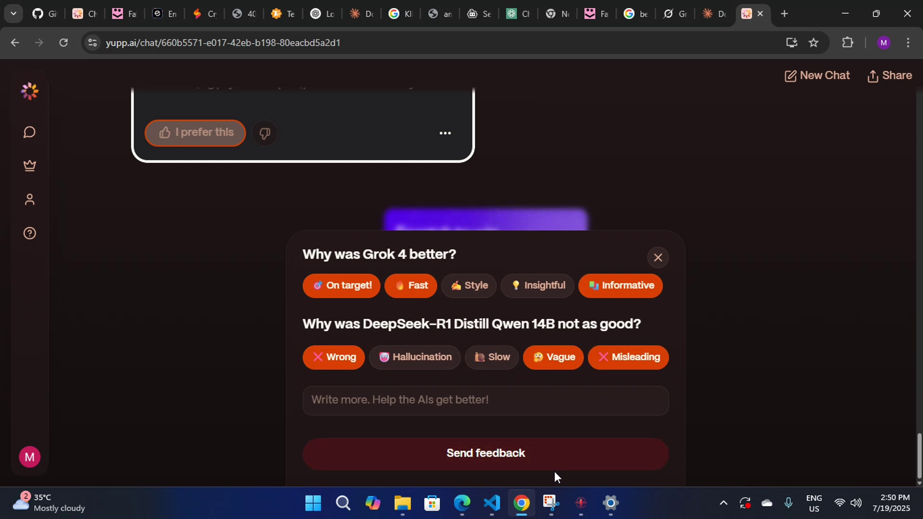
click(553, 462)
drag(513, 342, 404, 350)
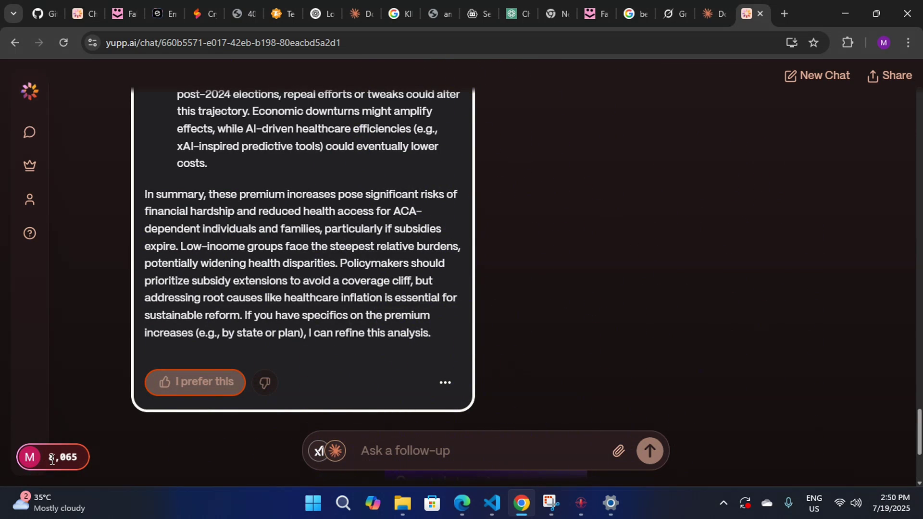
- Replace Claude Sonnet 4 (Thinking) with Claude Opus 4 (Amazon Bedrock) as the second model in this chat
scroll(353, 397, up, 10)
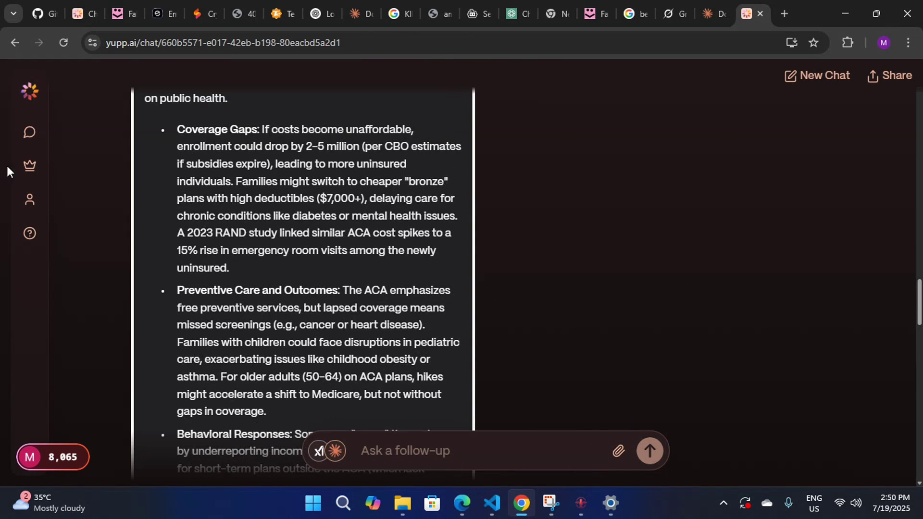
scroll(303, 288, down, 7)
click(337, 452)
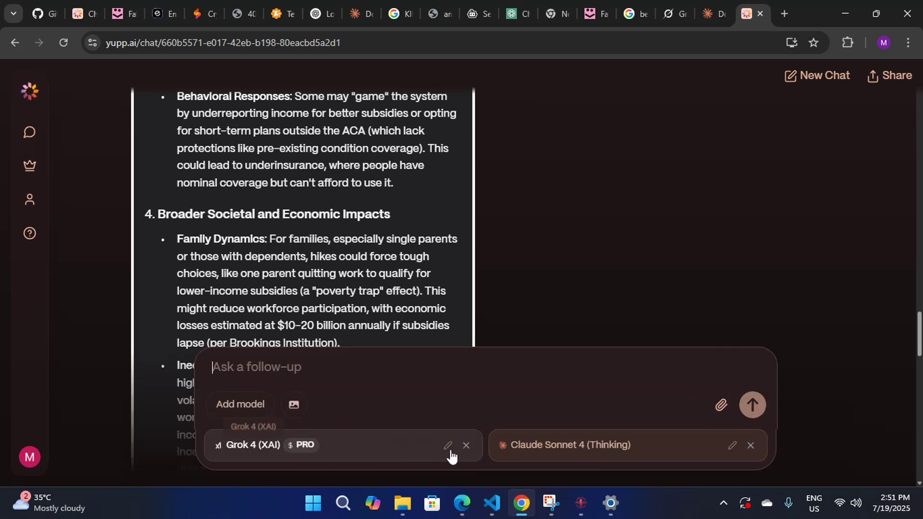
click(585, 452)
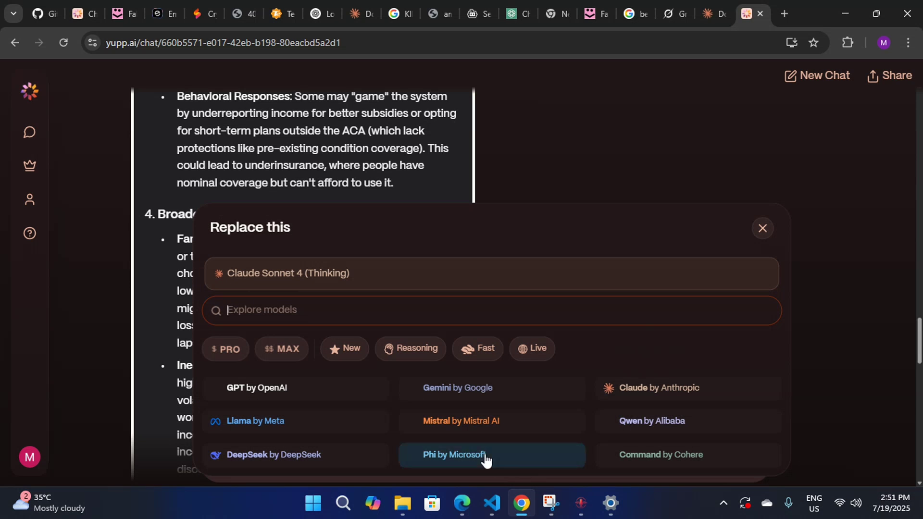
click(647, 391)
scroll(493, 397, down, 1)
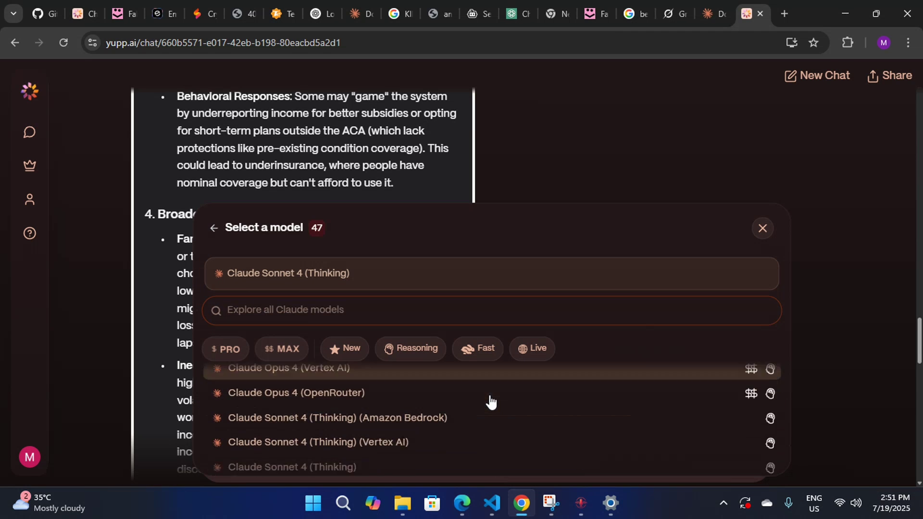
scroll(491, 402, up, 1)
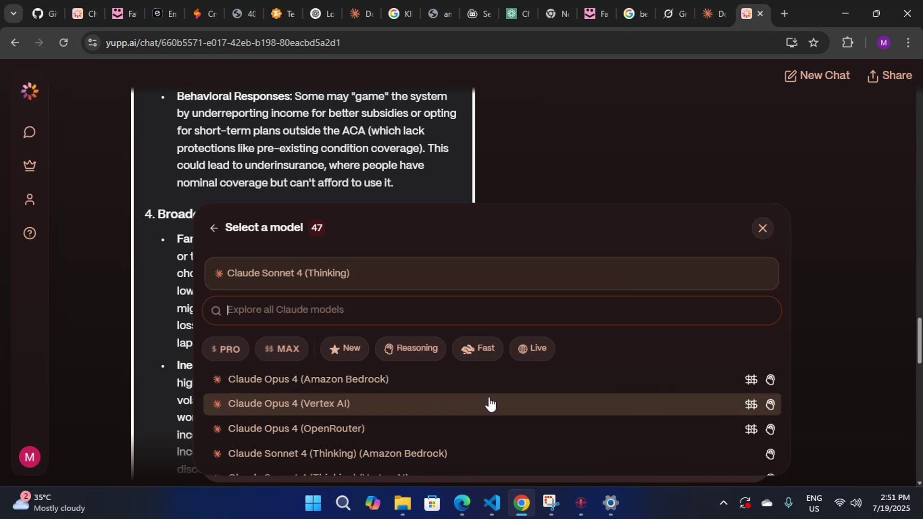
click(417, 390)
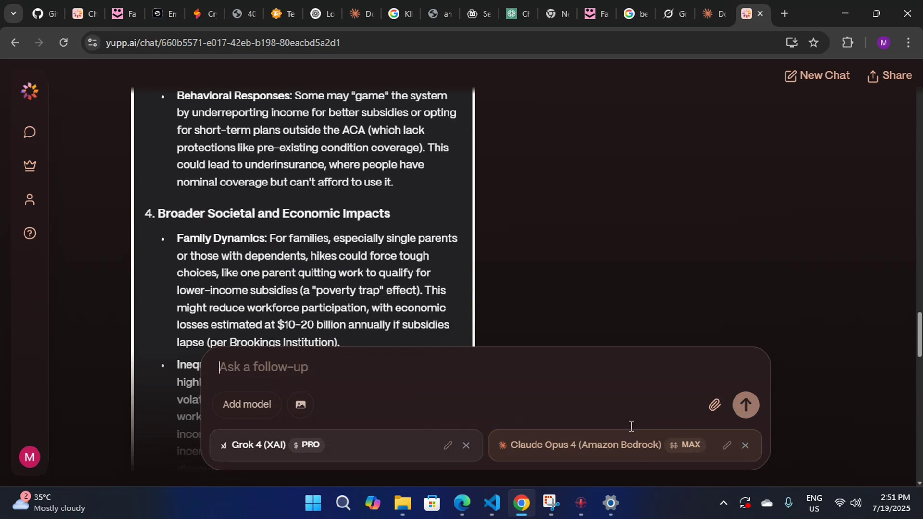
- Submit the follow-up prompt "write a python program that fetches a random stock image from the internet"
scroll(632, 427, down, 4)
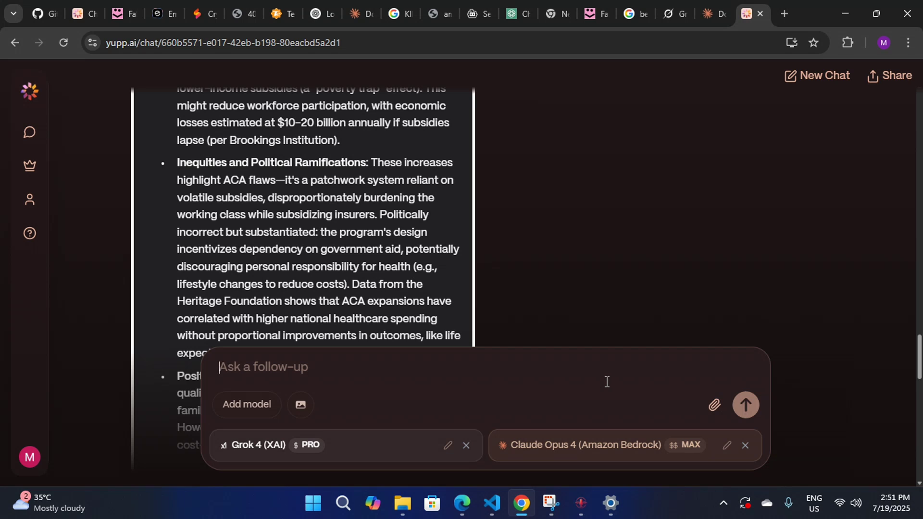
text(write )
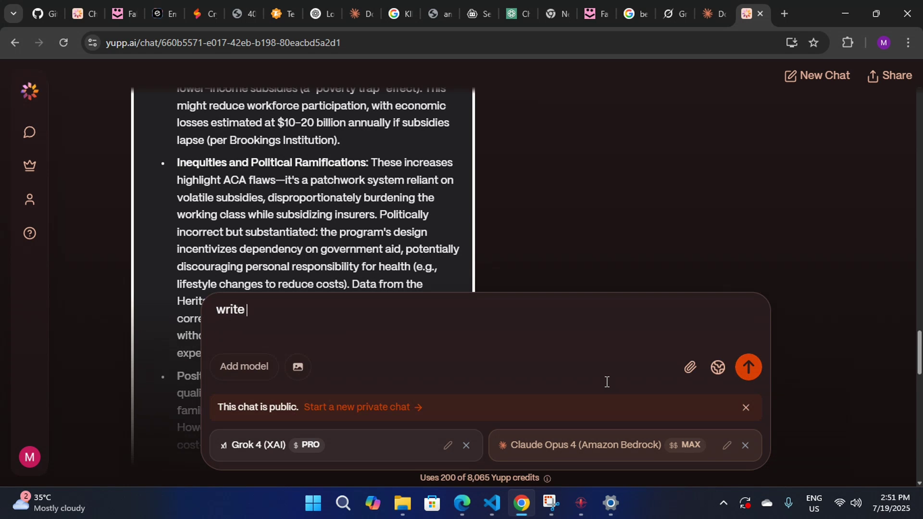
text(a python prog)
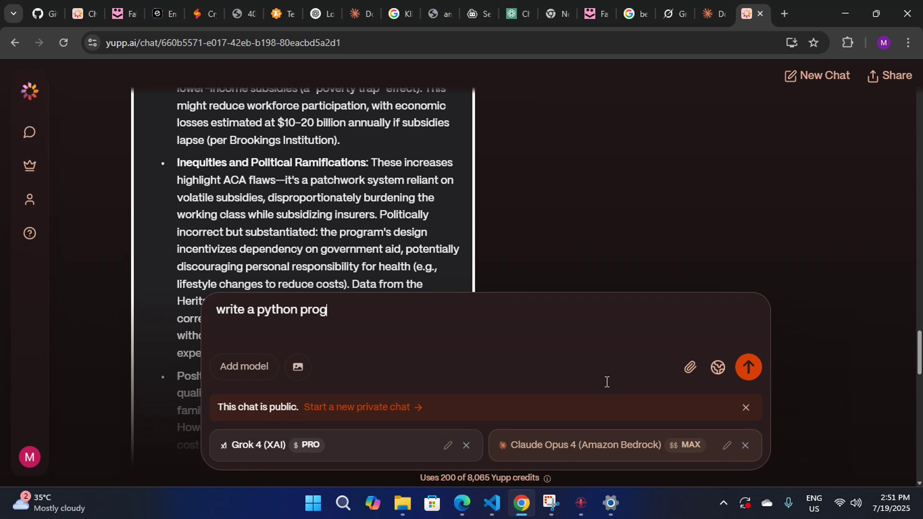
text(ram that f)
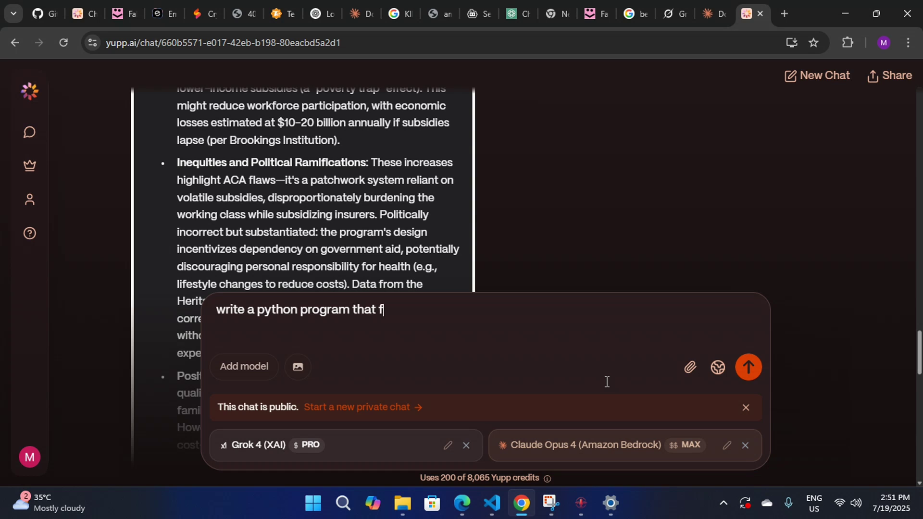
text(etches a random sto)
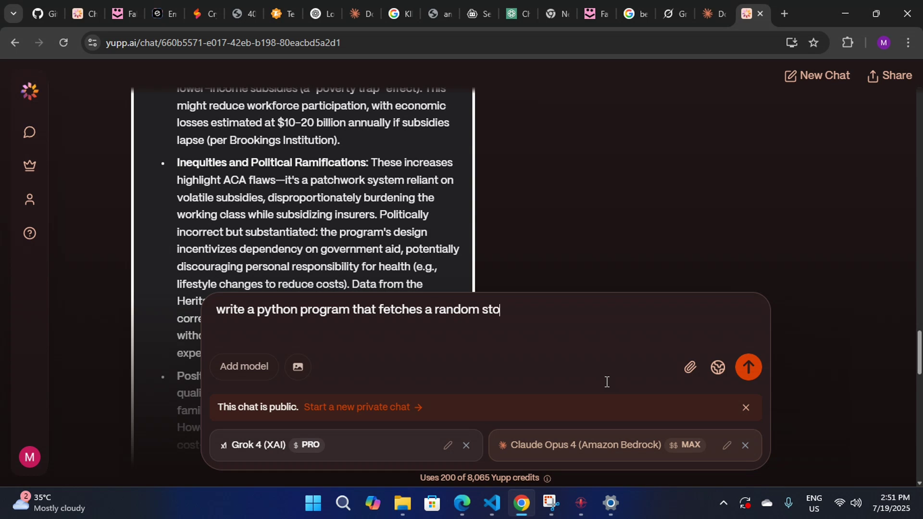
text(ck rimage f)
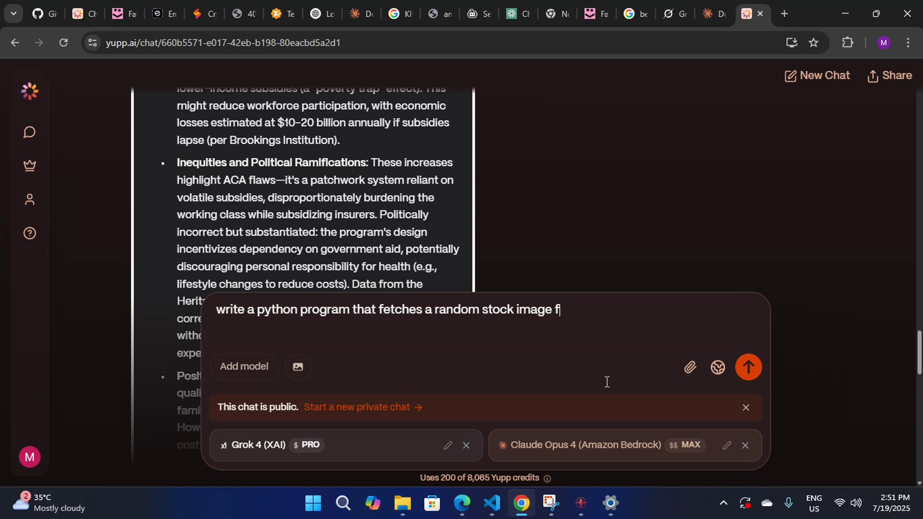
text(rom the internet)
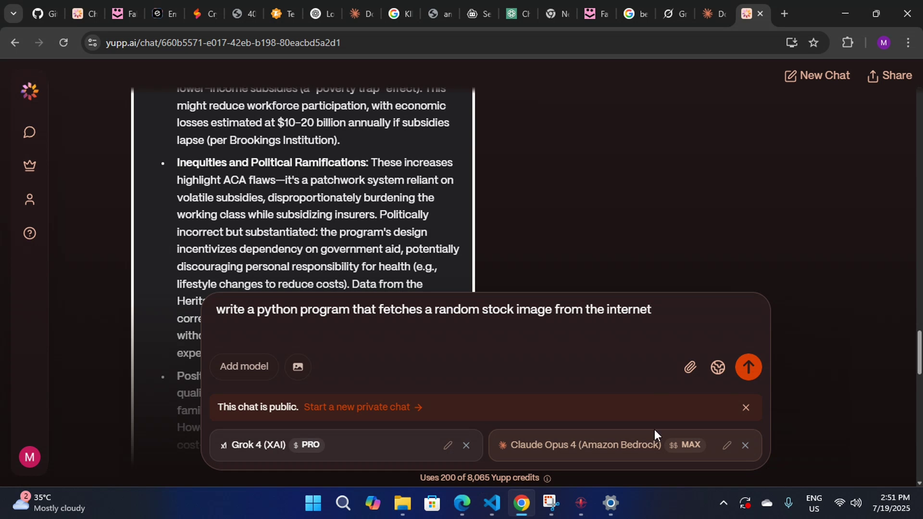
click(749, 368)
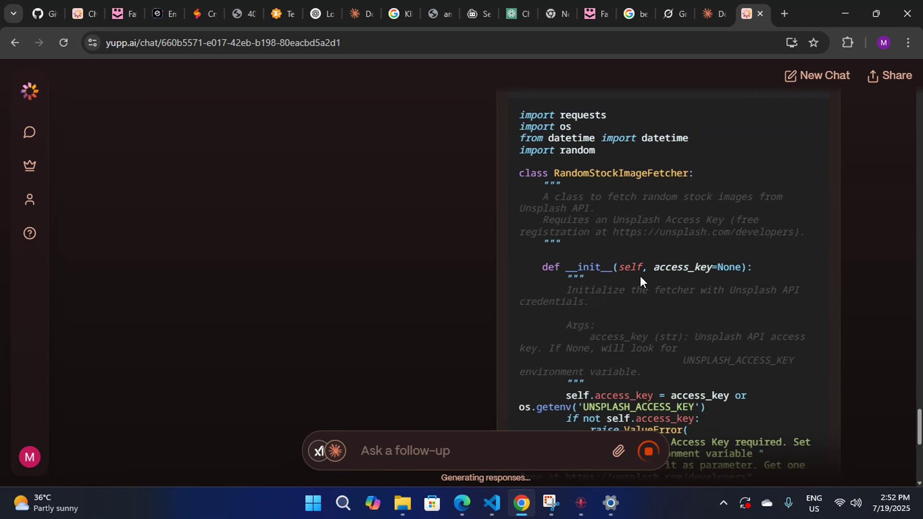
- Compare the Python programs from Grok 4 and Claude Opus 4 as they generate, and read Grok 4's explanation of how its program works
scroll(640, 276, up, 4)
scroll(641, 280, down, 3)
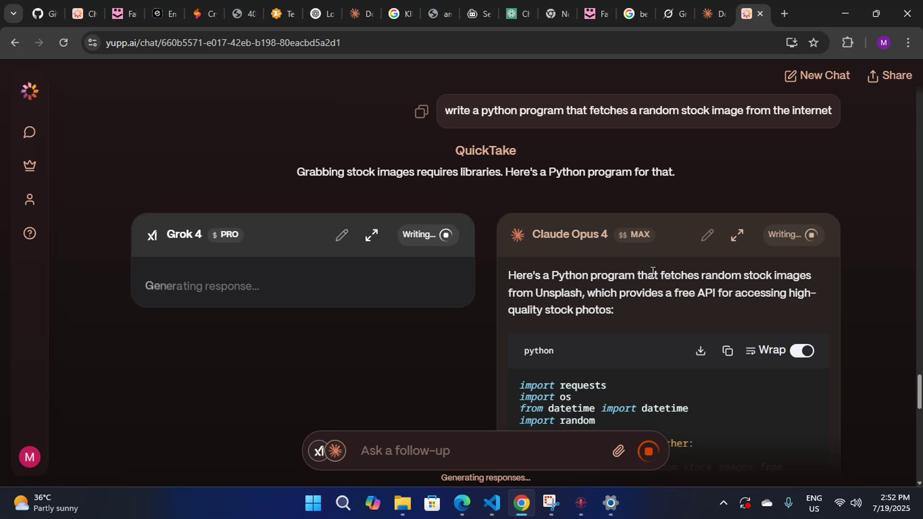
scroll(653, 273, down, 12)
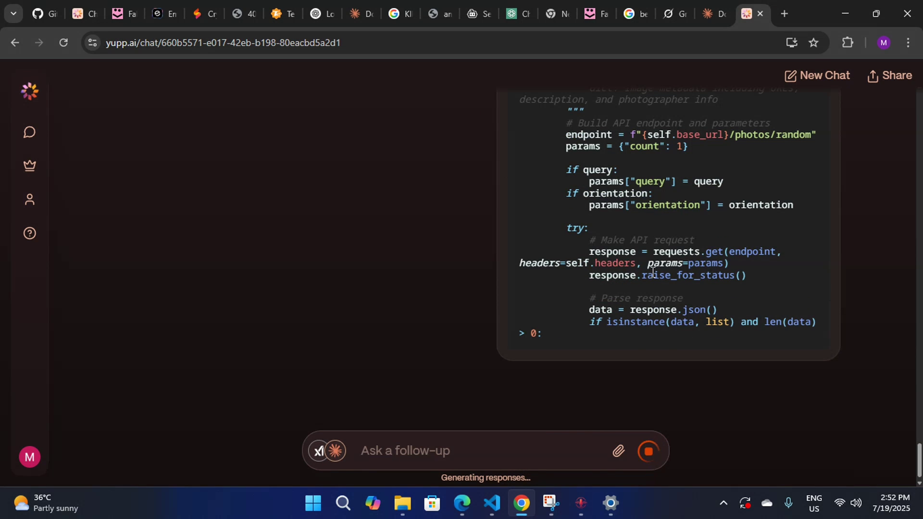
scroll(654, 274, up, 10)
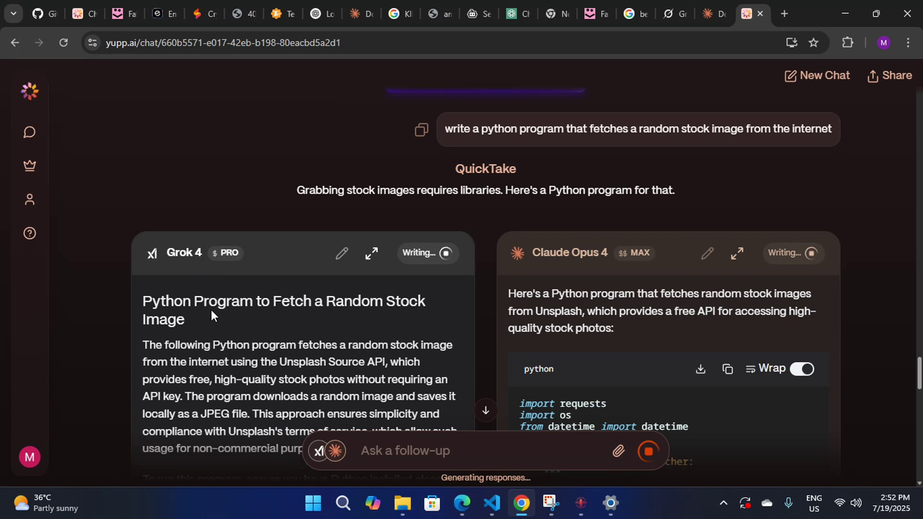
scroll(211, 310, down, 7)
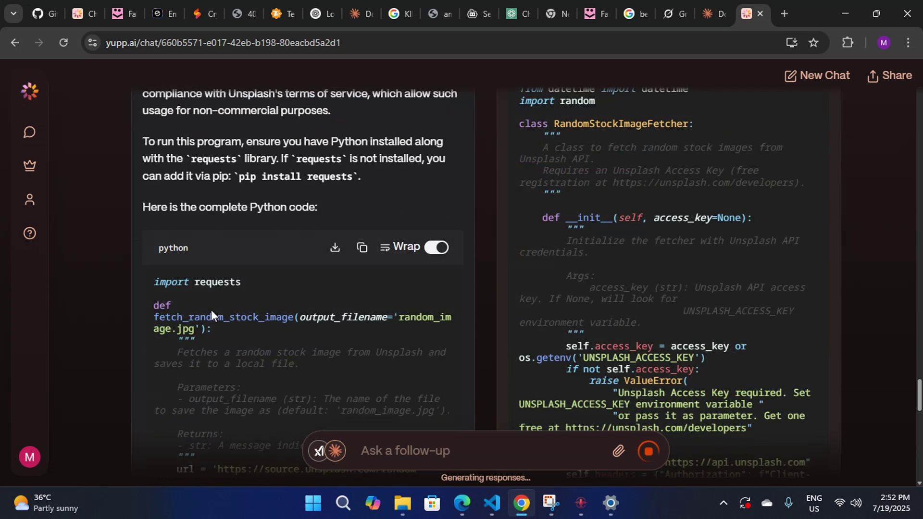
scroll(211, 310, down, 7)
scroll(211, 309, up, 6)
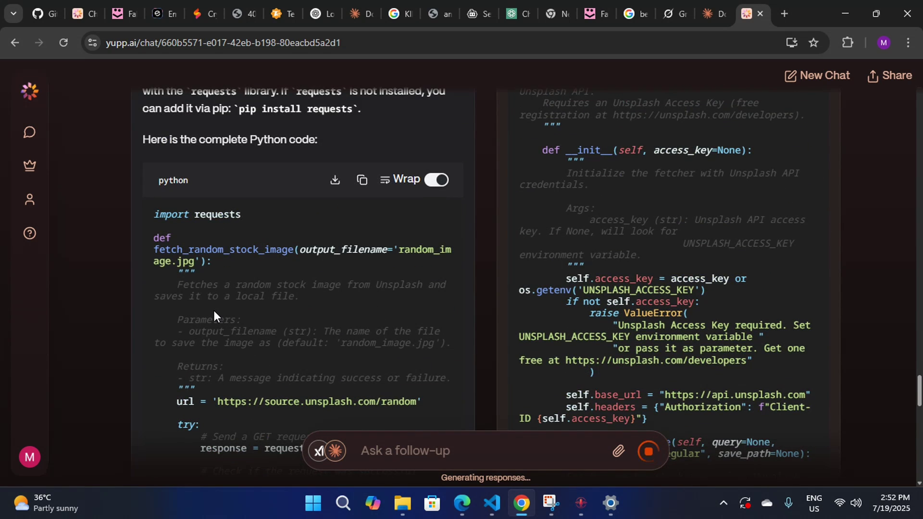
scroll(213, 311, up, 6)
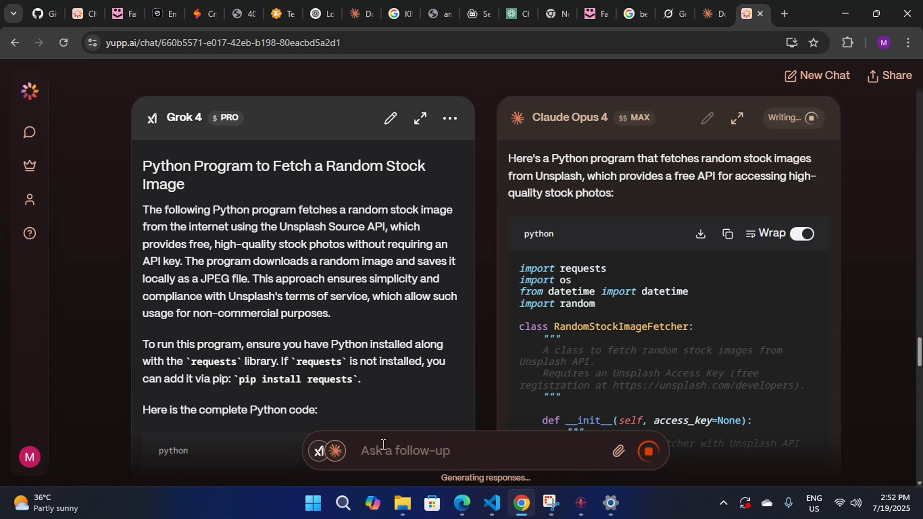
scroll(379, 355, down, 15)
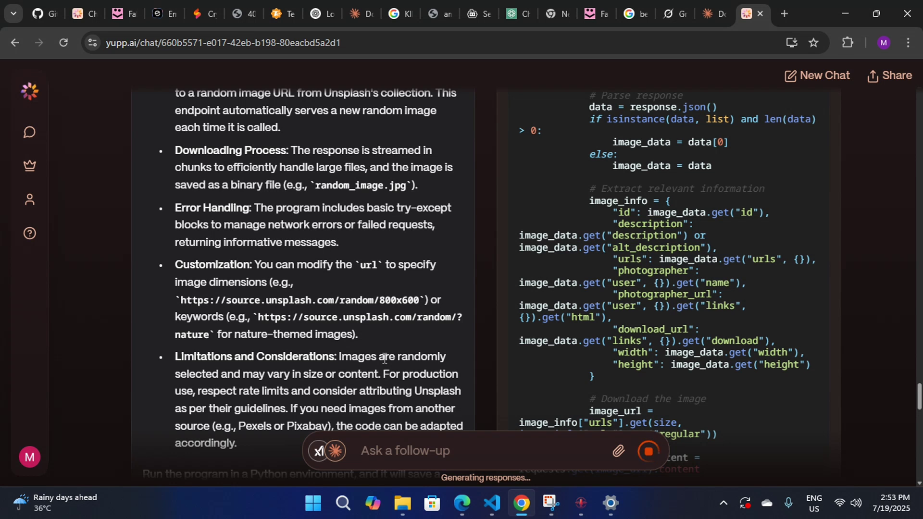
scroll(375, 345, down, 15)
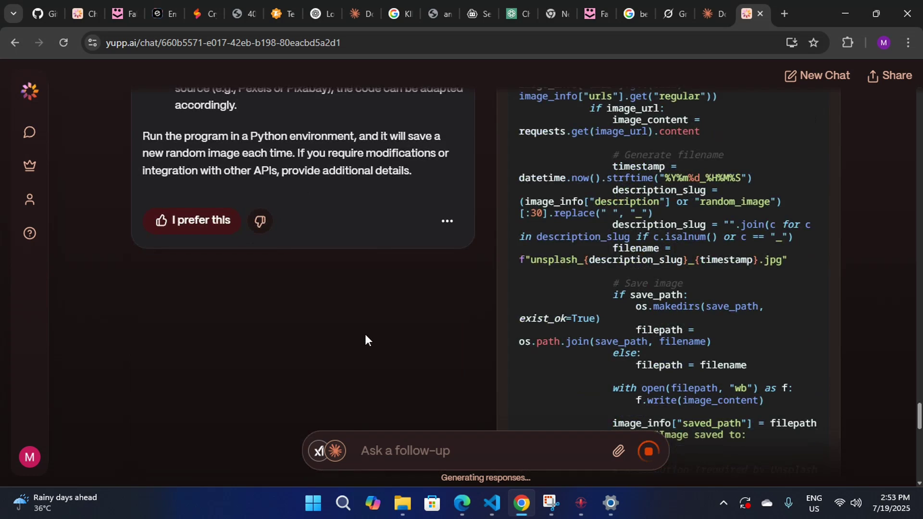
scroll(387, 336, up, 10)
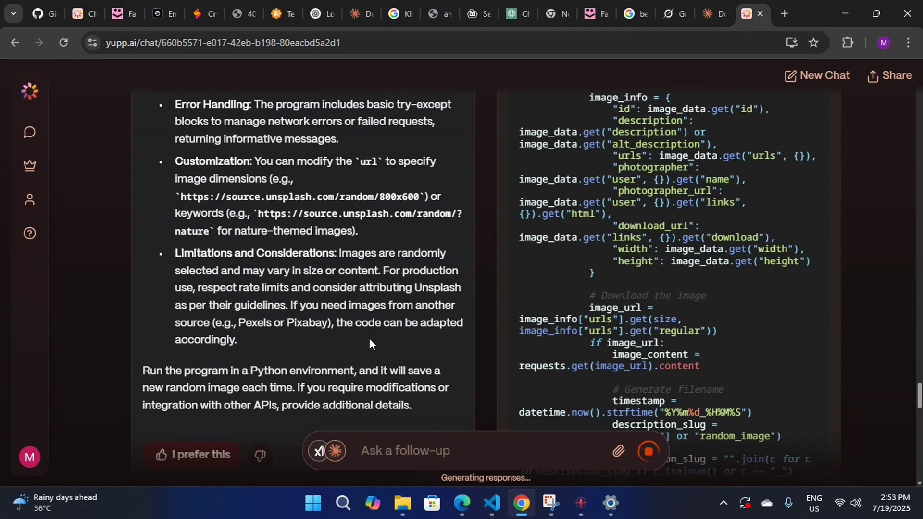
scroll(365, 341, up, 8)
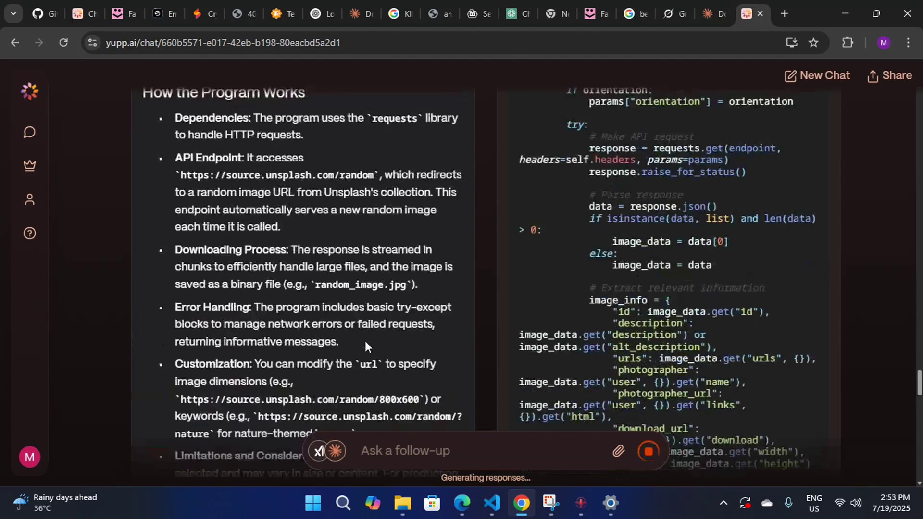
scroll(365, 341, up, 10)
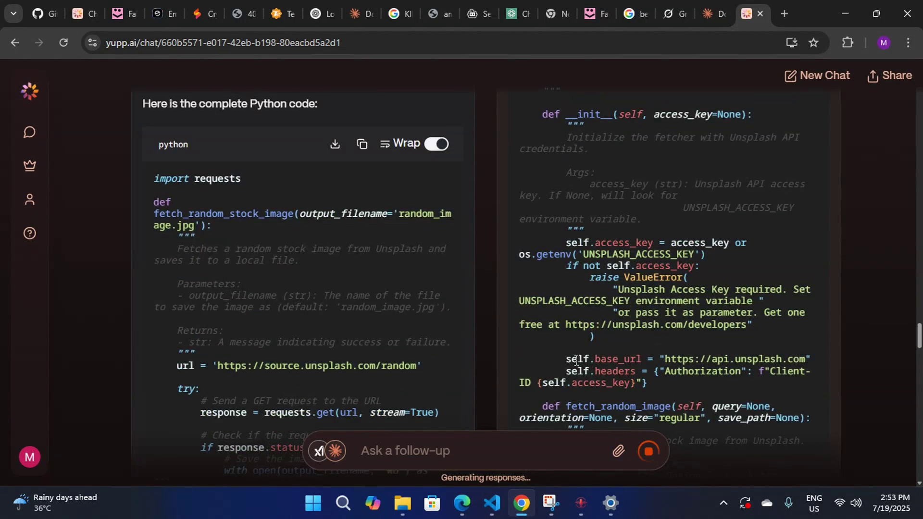
- Read through Claude Opus 4's response, from its code and features to the setup instructions and the Lorem Picsum alternative
scroll(576, 360, down, 10)
scroll(576, 360, down, 15)
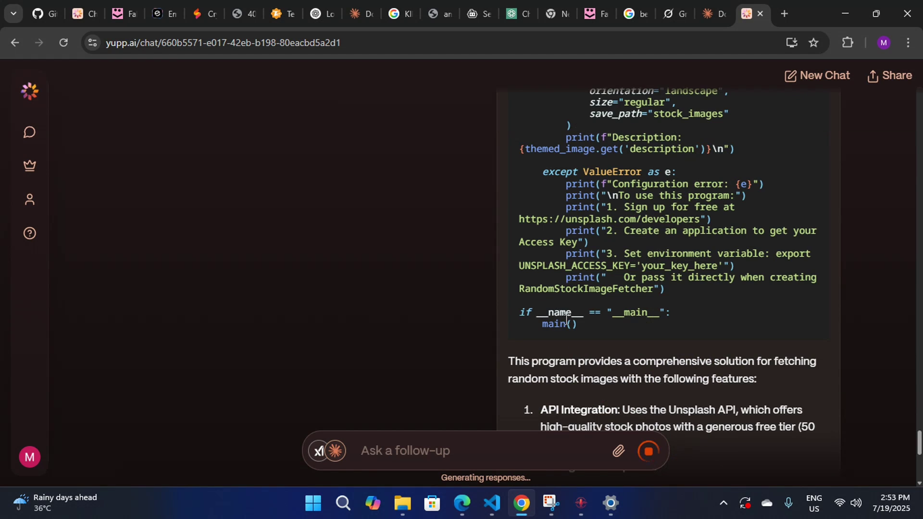
scroll(602, 313, down, 8)
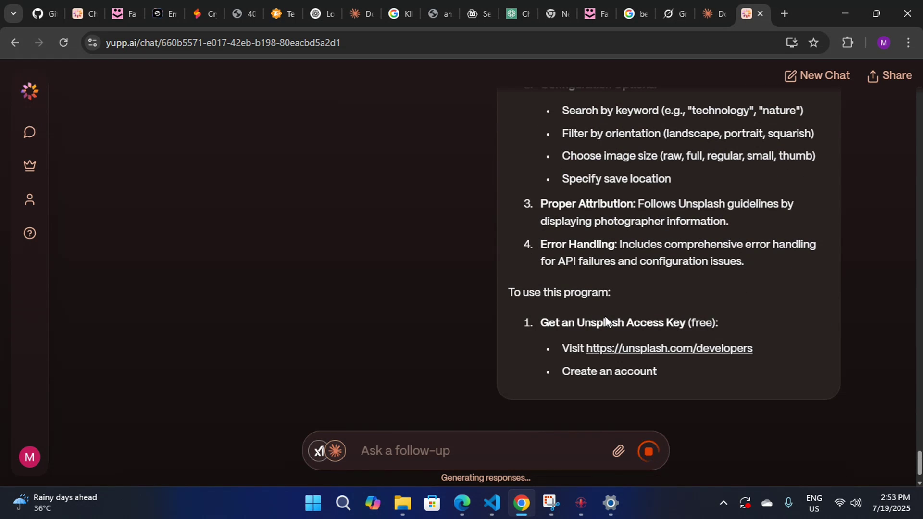
scroll(643, 330, up, 10)
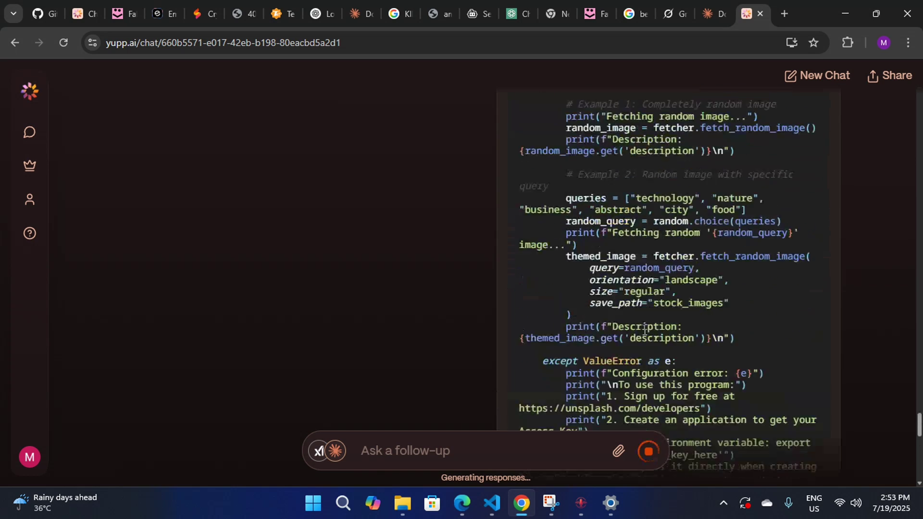
scroll(643, 330, up, 10)
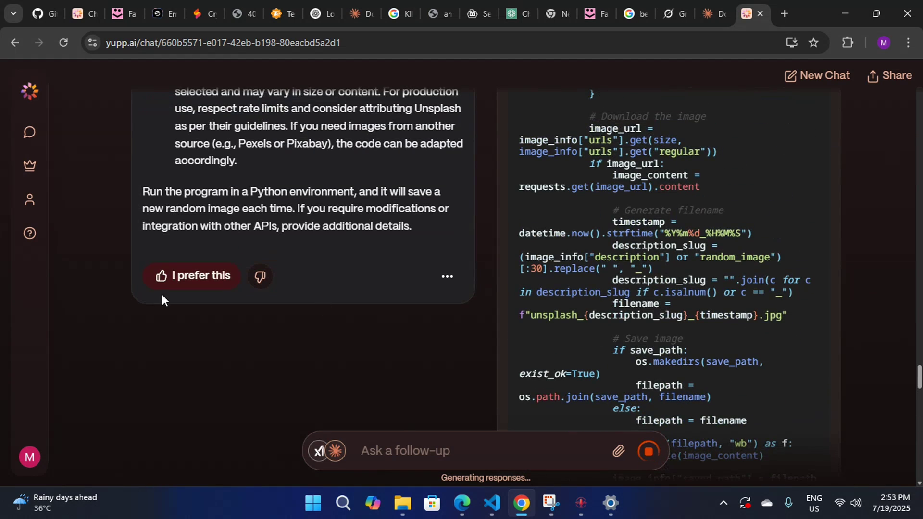
click(226, 281)
scroll(548, 350, down, 20)
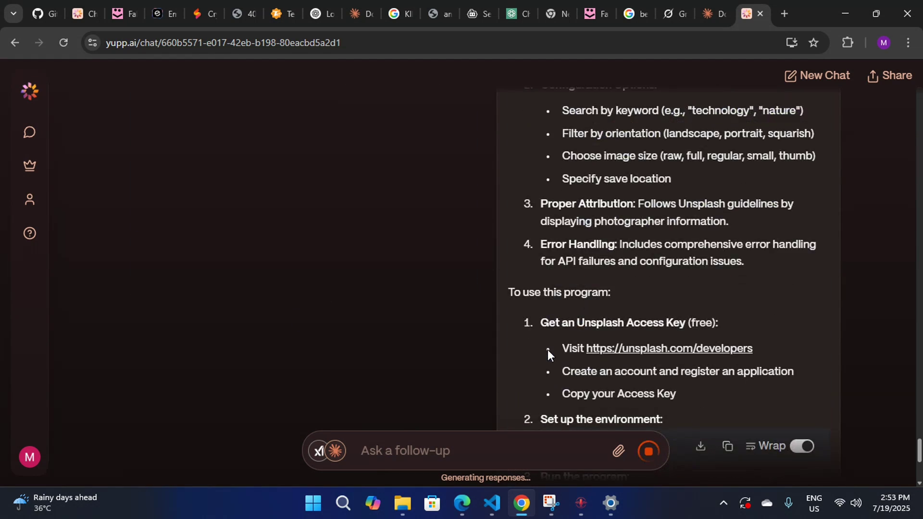
scroll(547, 350, down, 6)
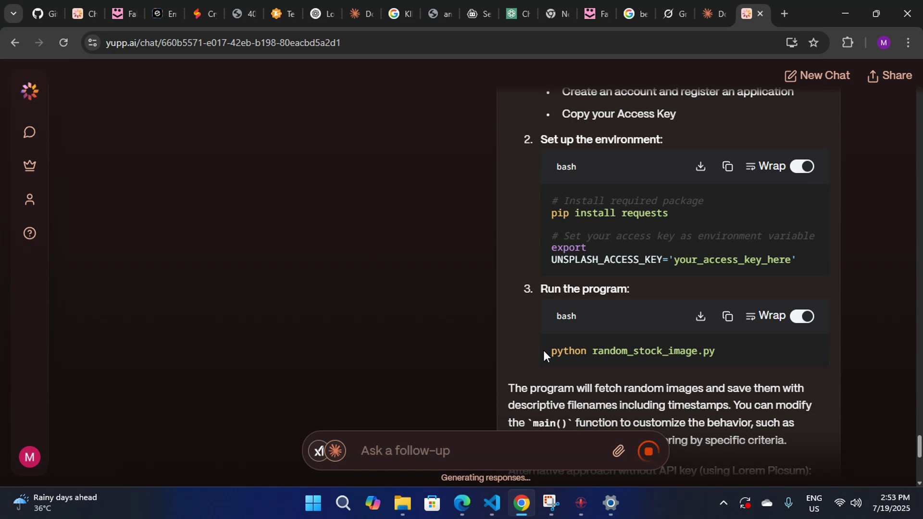
scroll(543, 350, up, 3)
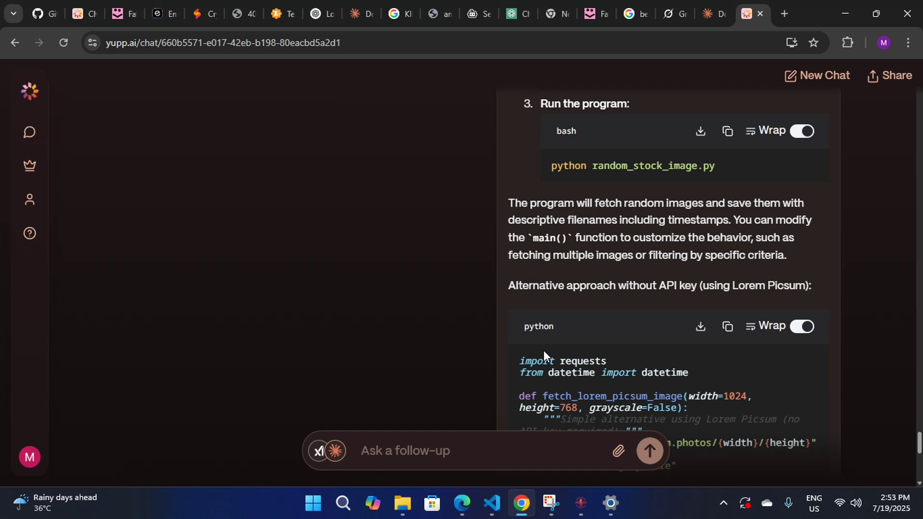
scroll(543, 350, down, 10)
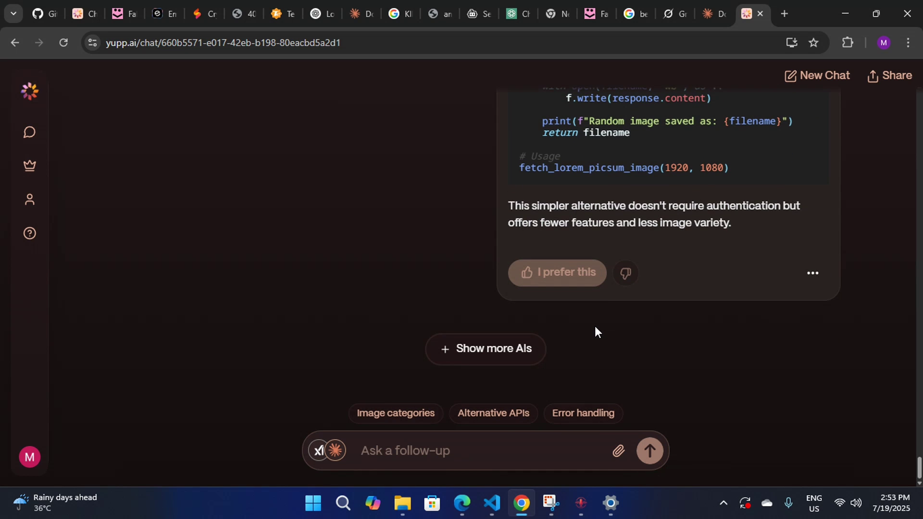
- Prefer Claude Opus 4's response and send feedback rating it "On target!" and "Fast", and Grok 4 as "Irrelevant" and "Didn't work"
click(558, 285)
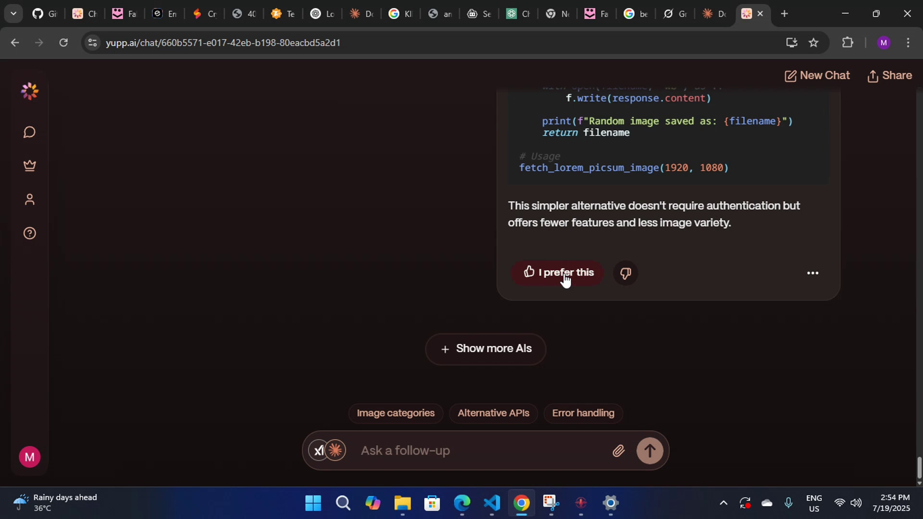
click(359, 294)
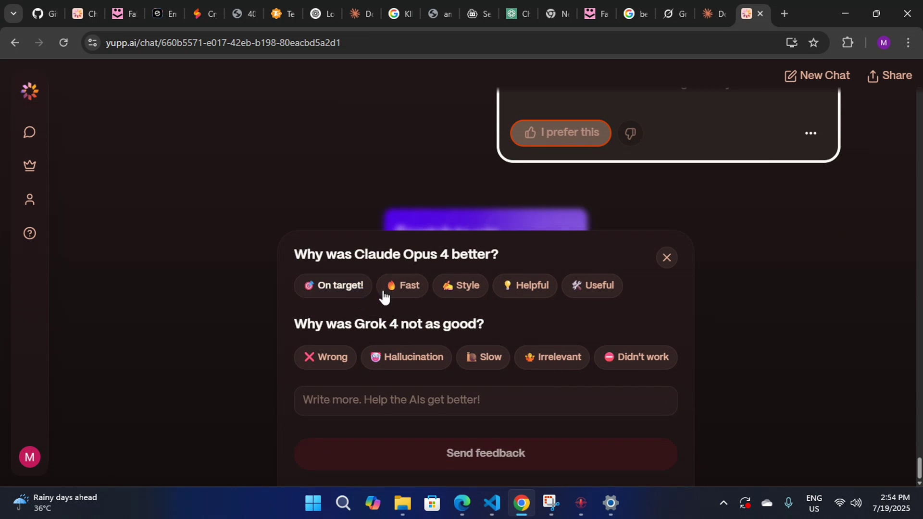
click(390, 288)
click(568, 354)
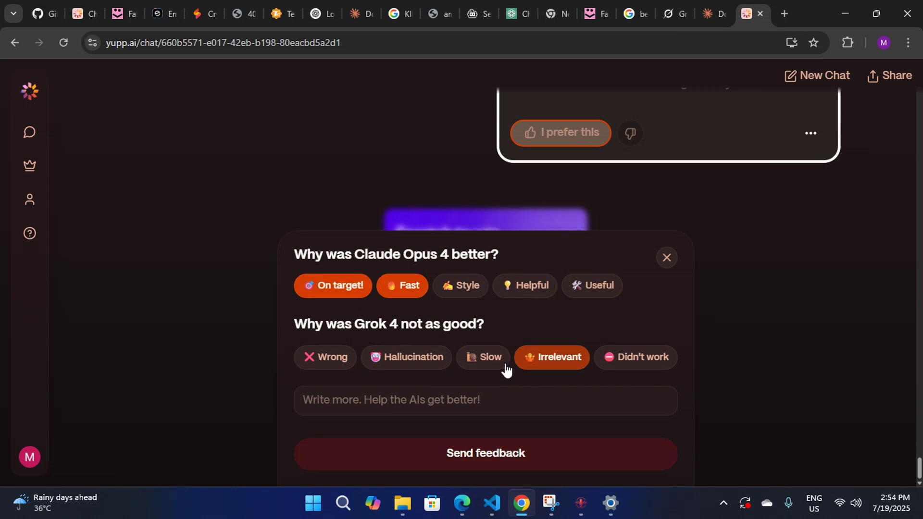
click(613, 363)
click(535, 466)
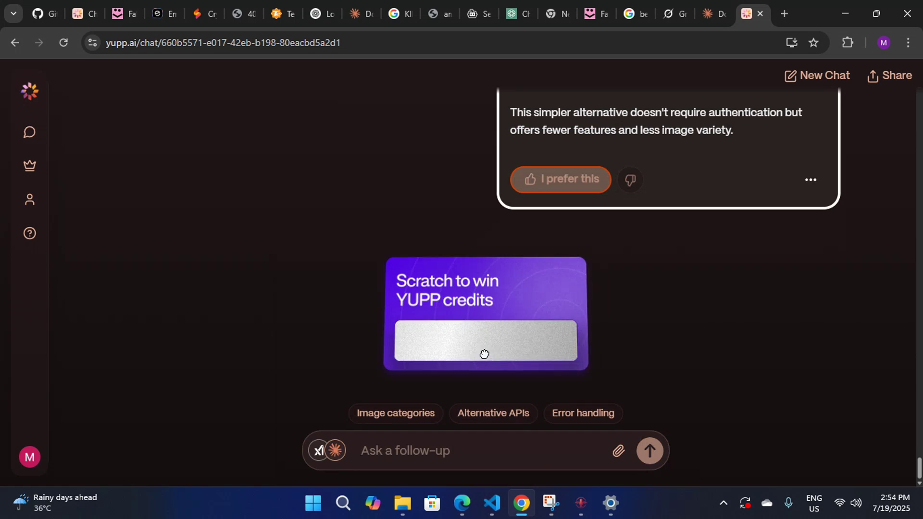
- Scratch the reward card below the responses to reveal and collect the Yupp credits
drag(485, 353, 454, 346)
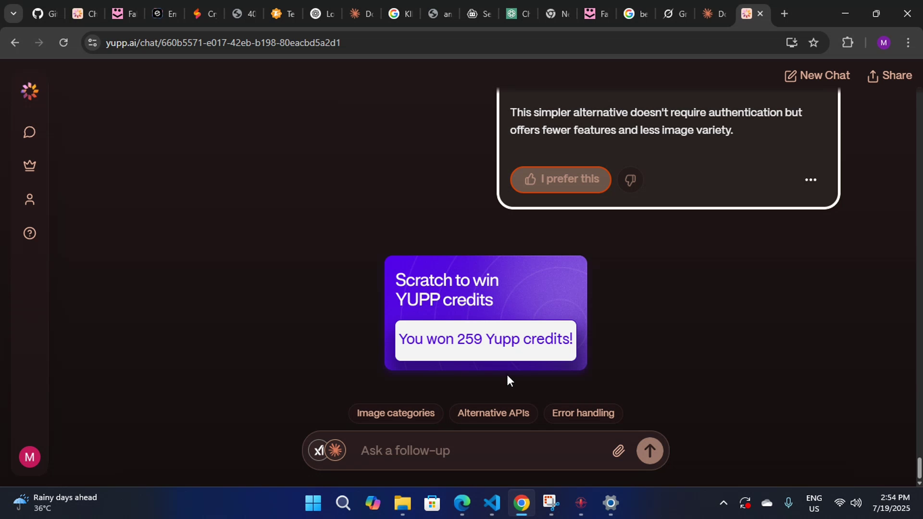
click(521, 345)
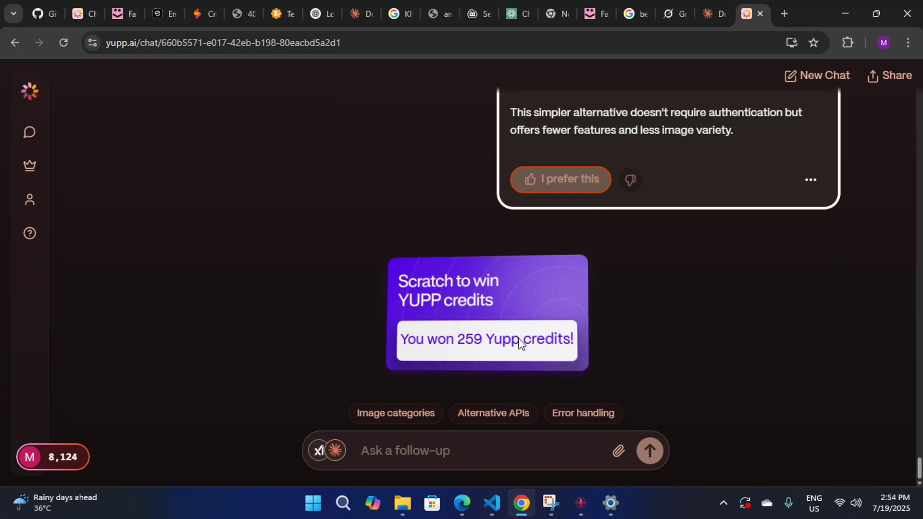
- Start a new chat and begin its prompt with "I'm creating a youtube"
scroll(511, 341, up, 8)
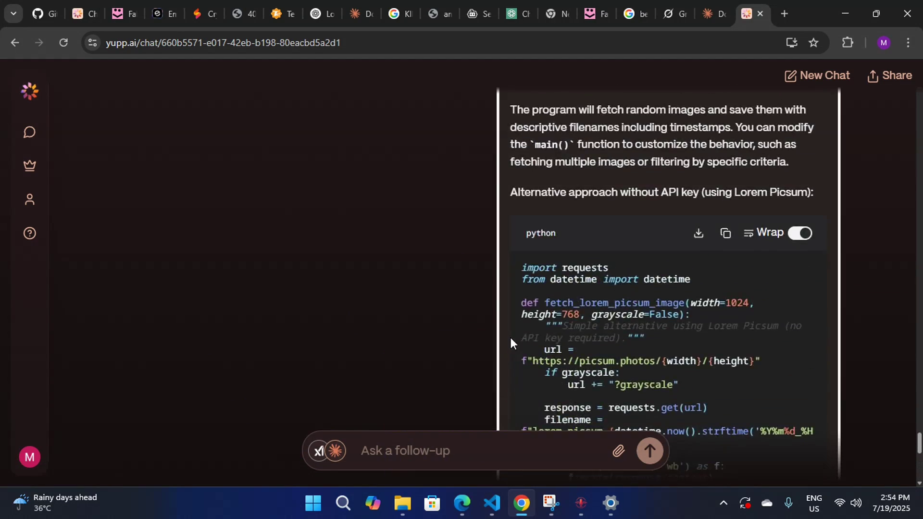
scroll(505, 332, up, 20)
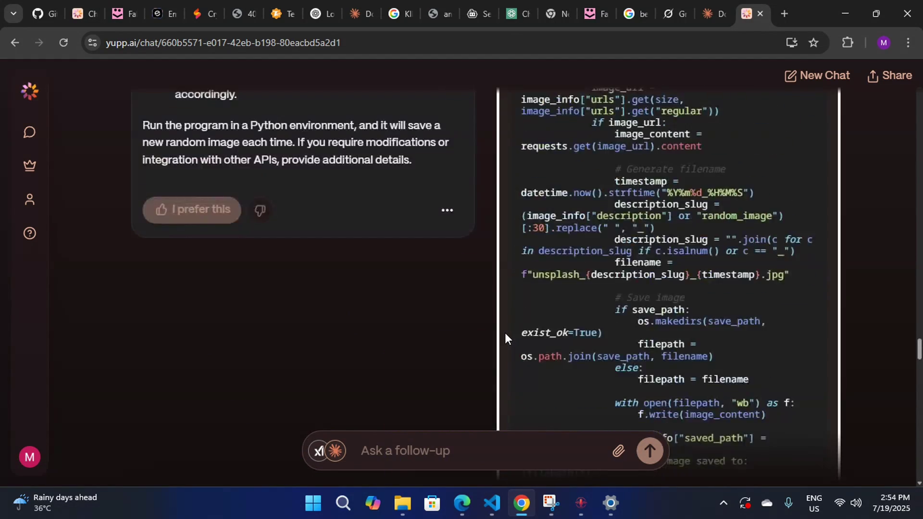
scroll(505, 333, up, 20)
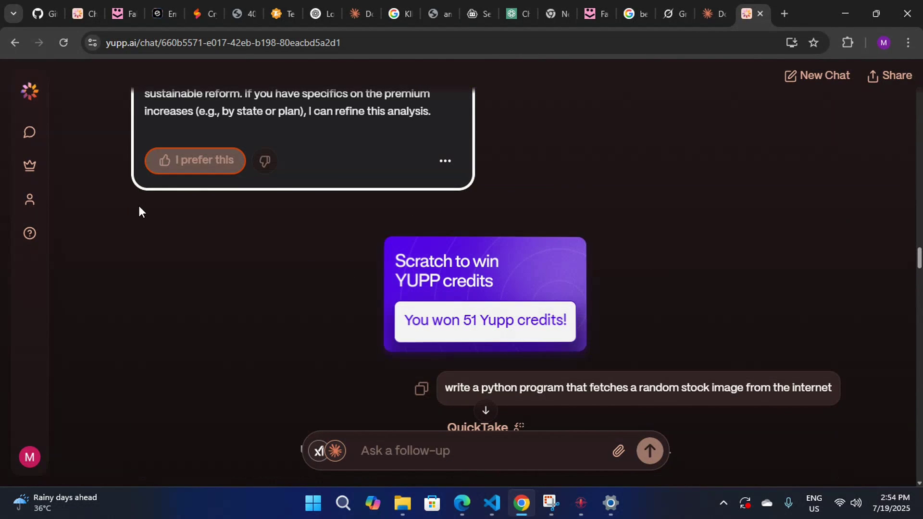
click(34, 132)
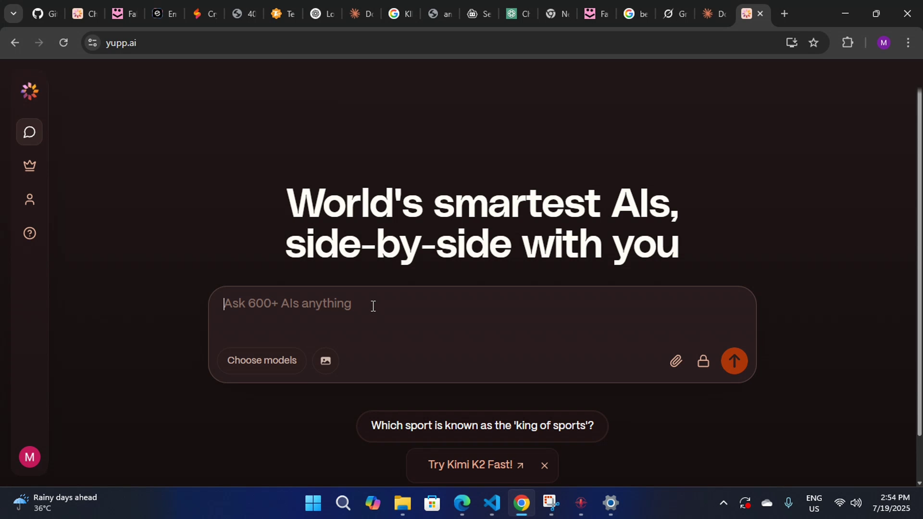
text(I)
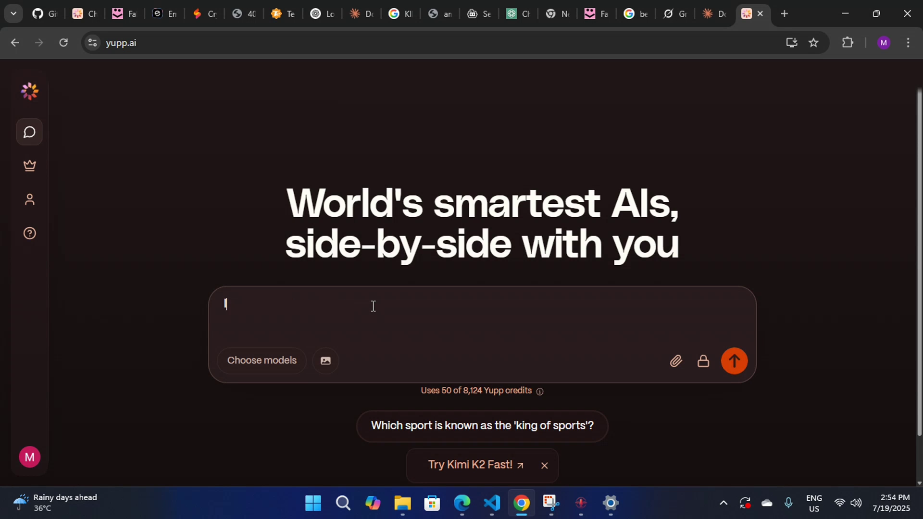
text('m creating a )
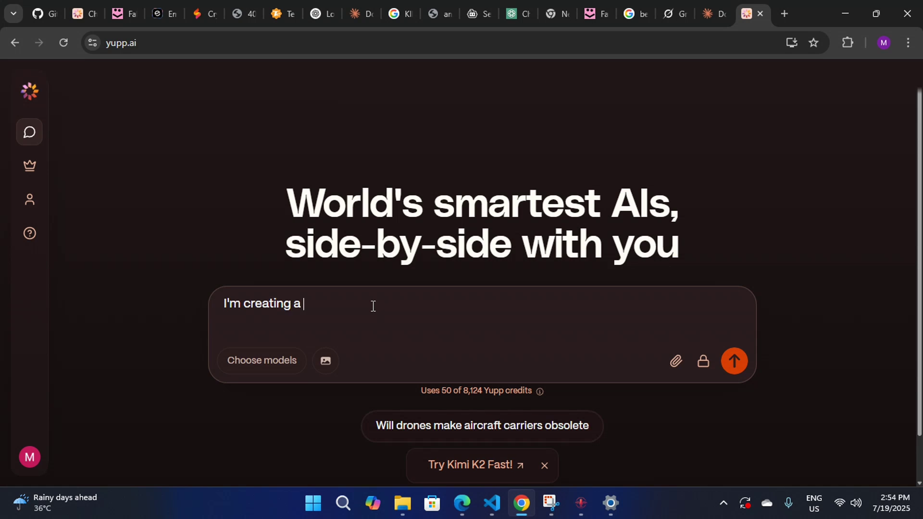
text(youtube )
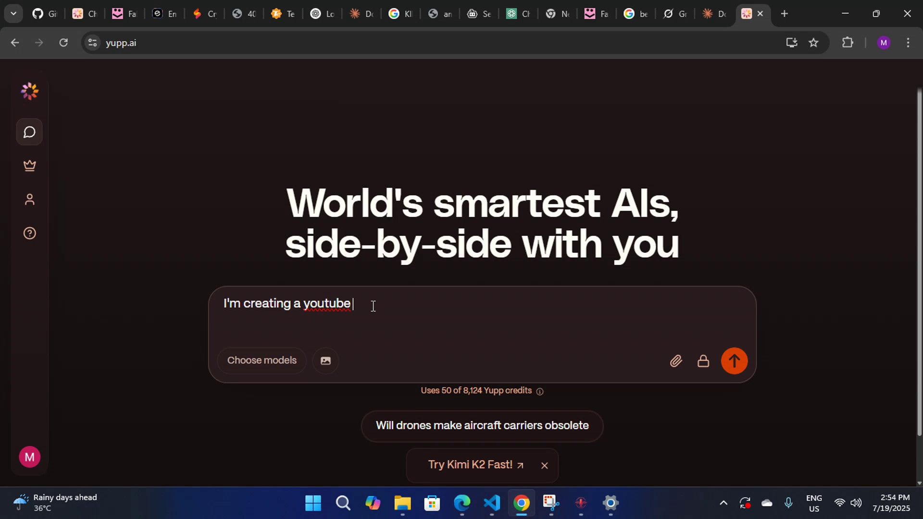
- Continue the prompt with "video on 30 days challenge in Amazon"
text(video on HOw)
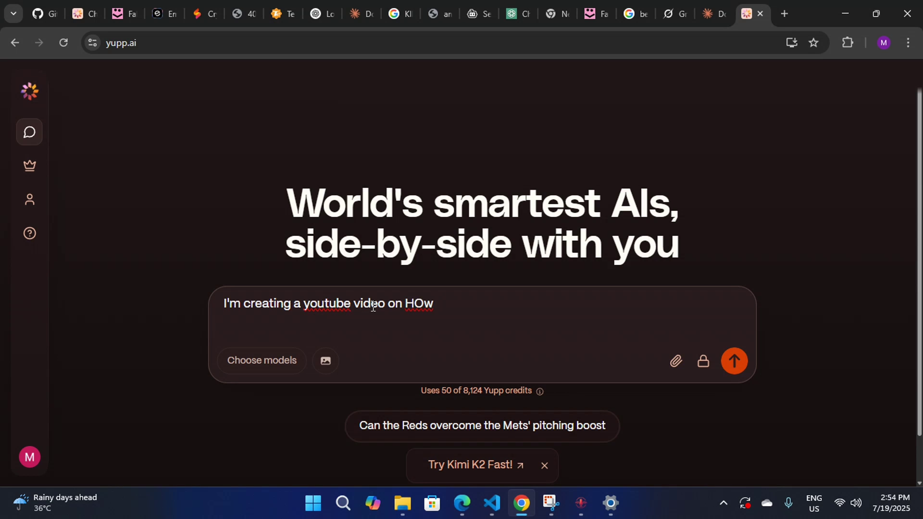
key(BackSpace)
key(BackSpace)
text(ow to use)
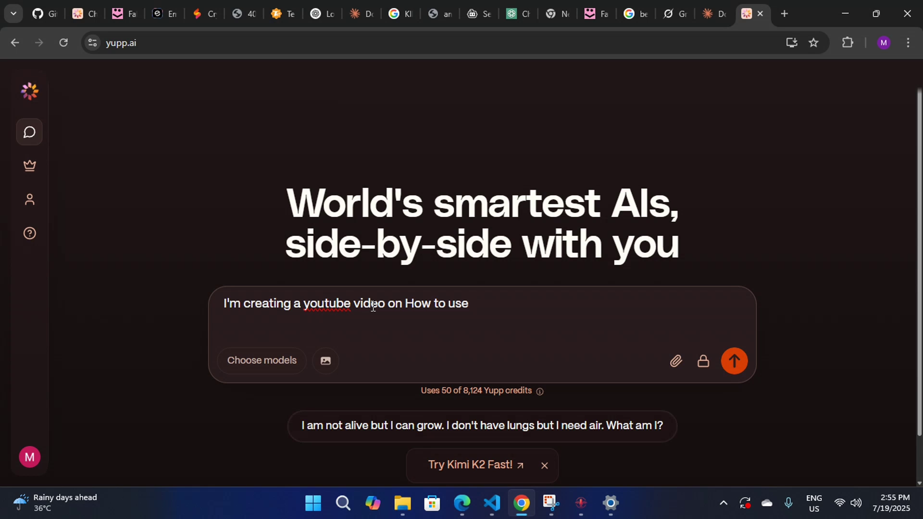
key(BackSpace)
key(BackSpace)
key(BackSpace)
key(BackSpace)
key(BackSpace)
key(BackSpace)
text(30 d)
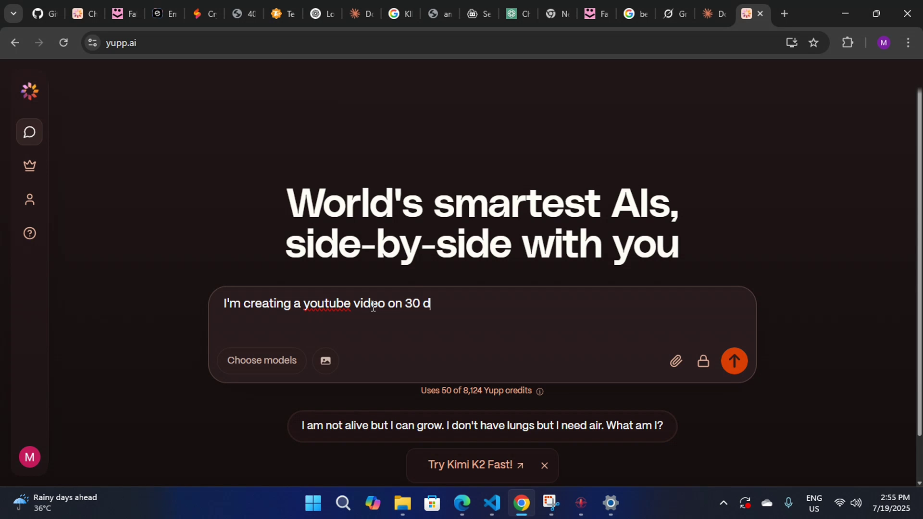
text(ays challenge)
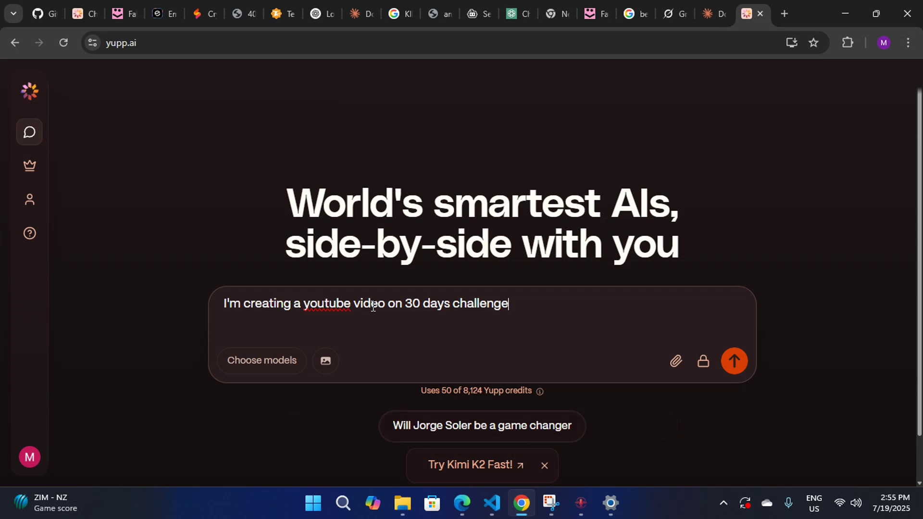
text( in Amazon )
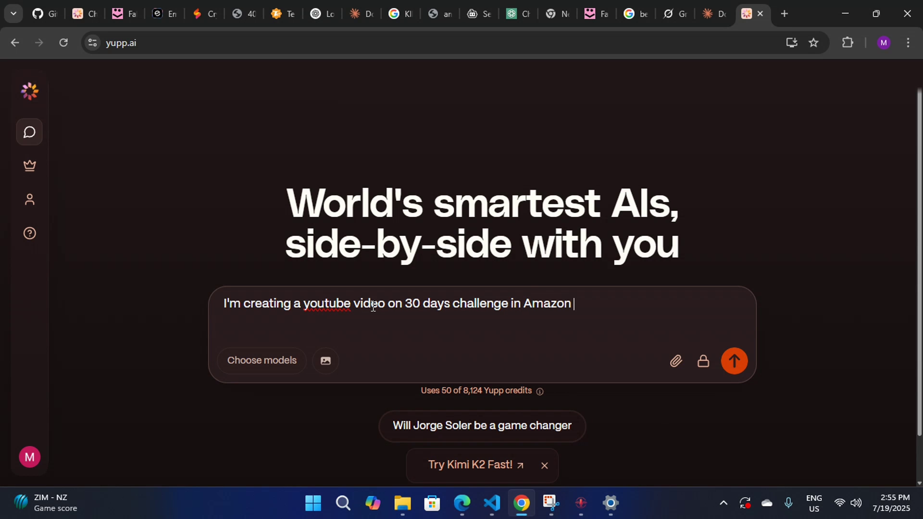
- Extend the prompt with "Jungle. For this i need a text prompt to generate a best thumbnail with ai"
text(Jungle. For this i n)
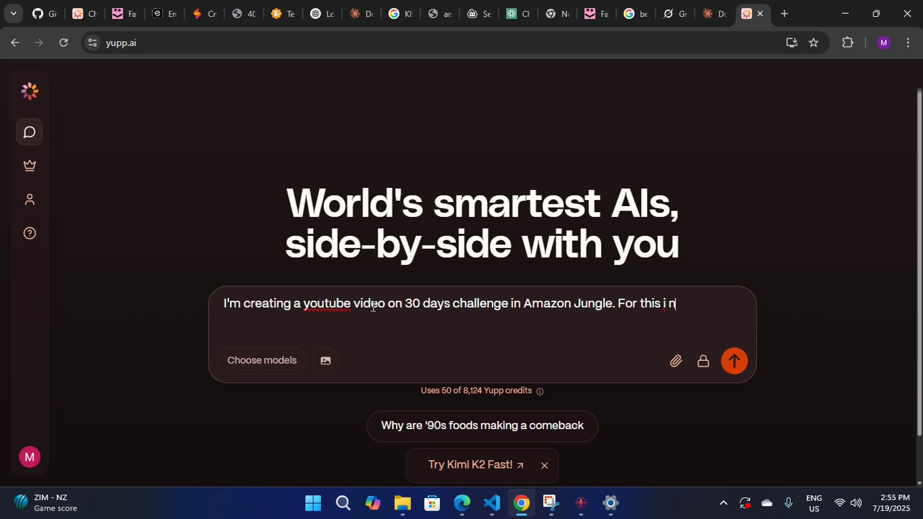
text(eed a text prompt to gener)
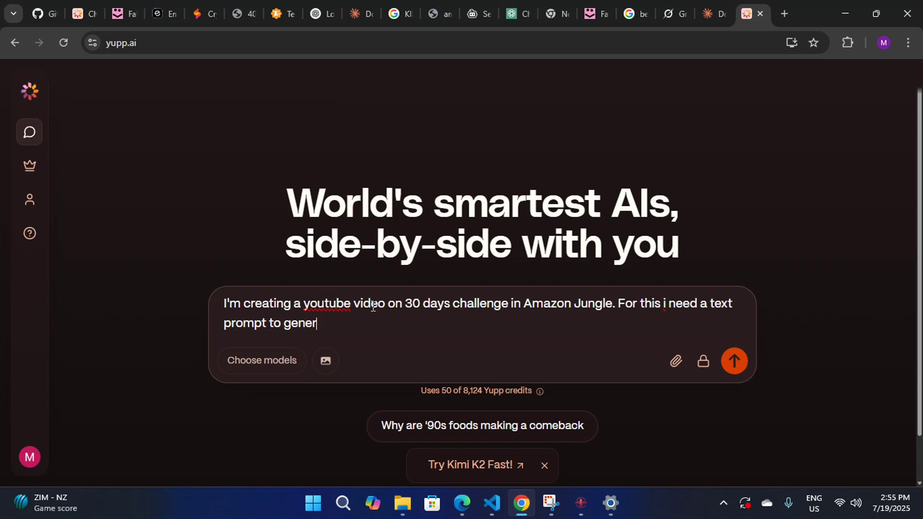
text(ate a best th)
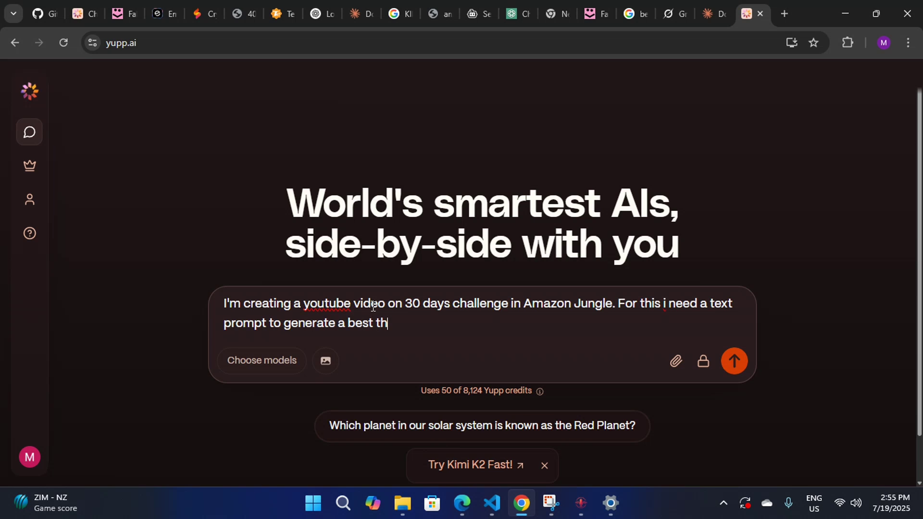
text(umbnail with)
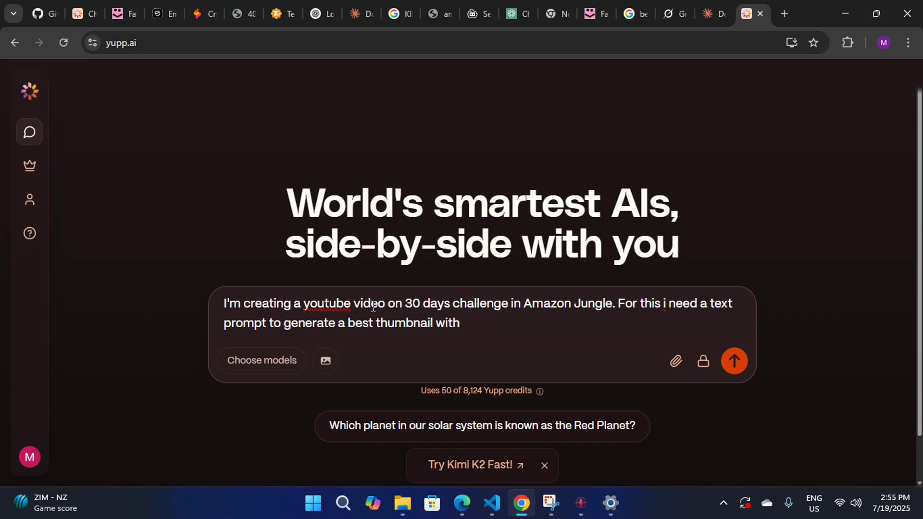
text( ai)
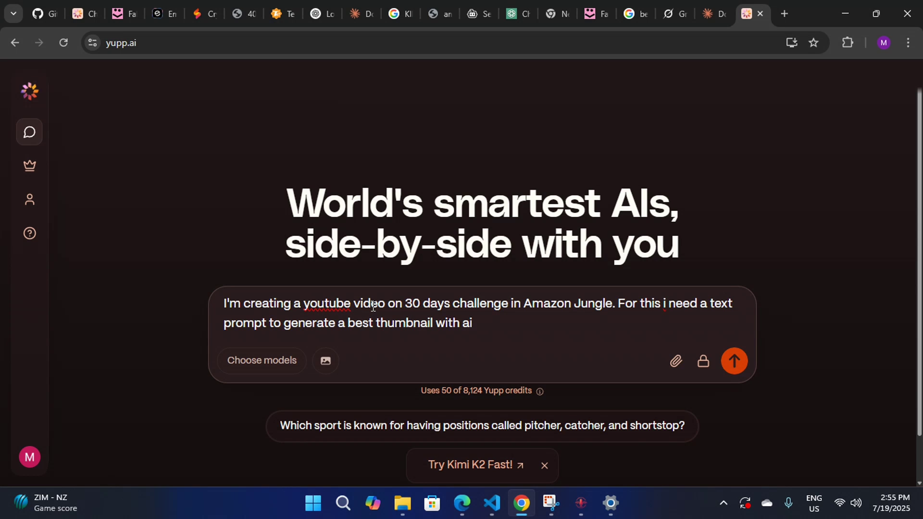
- Finish the prompt with ". can u give me a comprehensive text prompt" and submit it
text(. can u give me a compr)
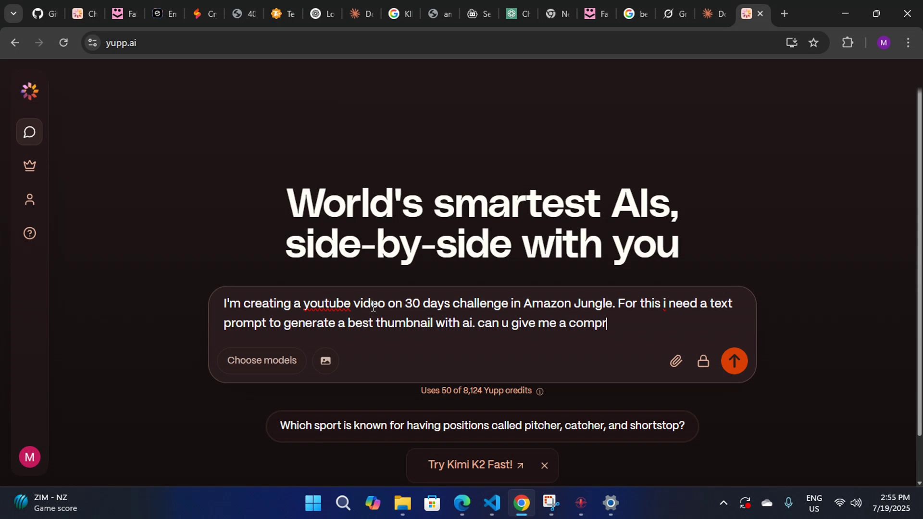
text(ehensive text prompt)
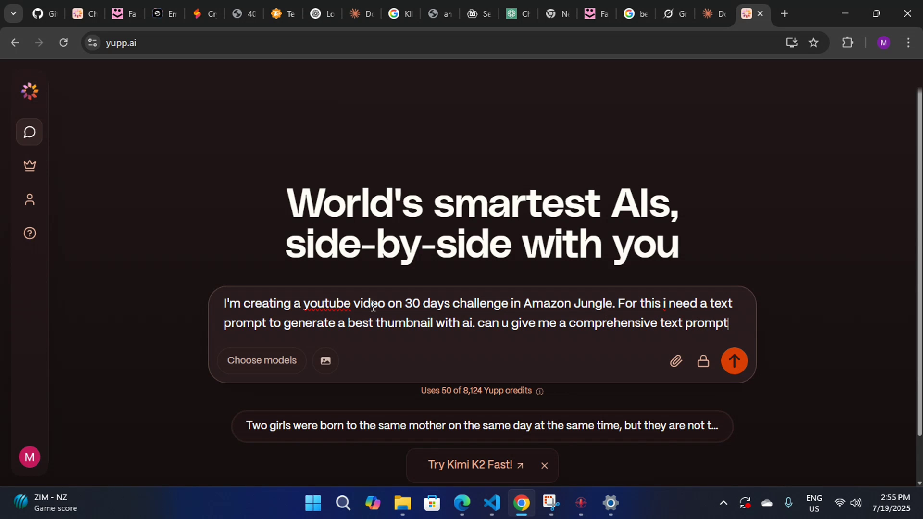
key(Return)
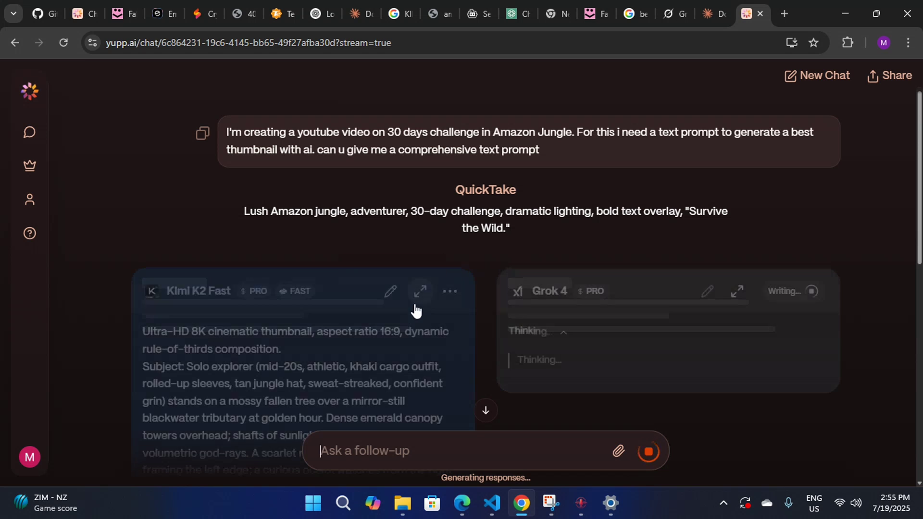
- Compare the thumbnail prompts from Kimi K2 Fast and Grok 4, reading their scene, style and text overlay descriptions
scroll(375, 314, down, 2)
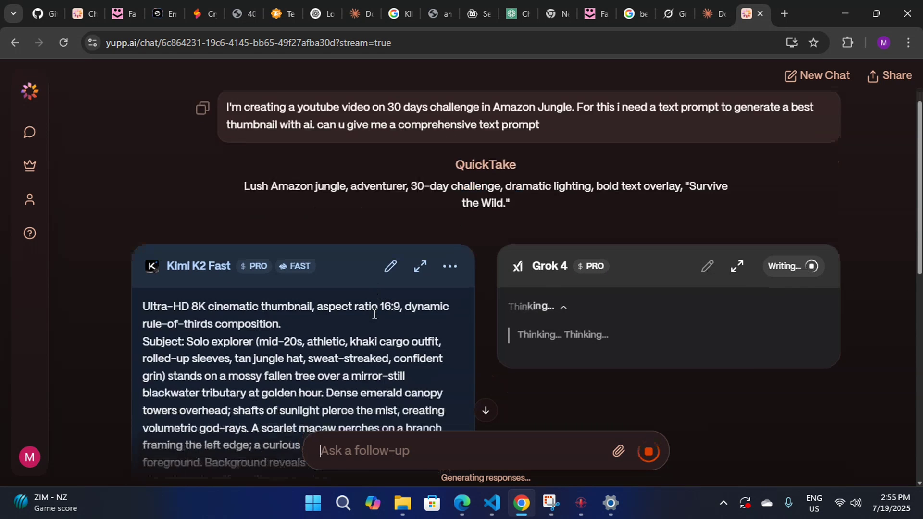
scroll(374, 314, down, 1)
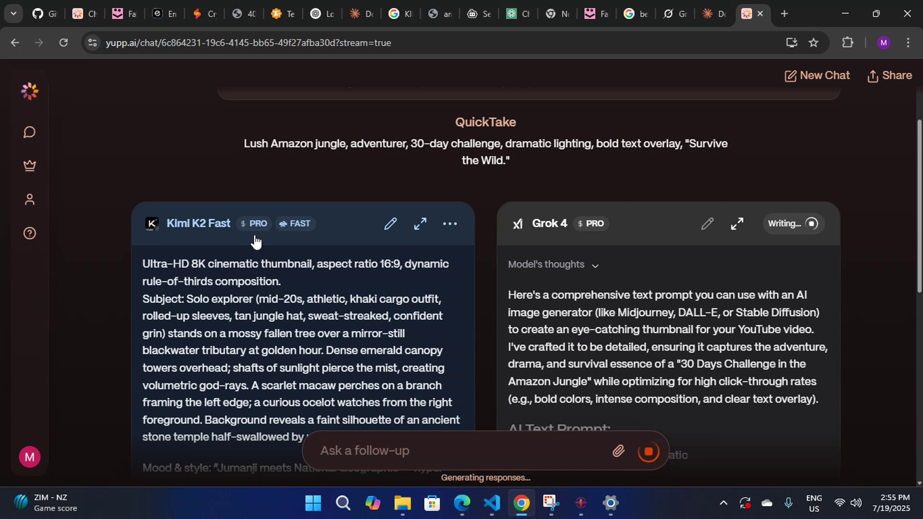
mouse_move(259, 231)
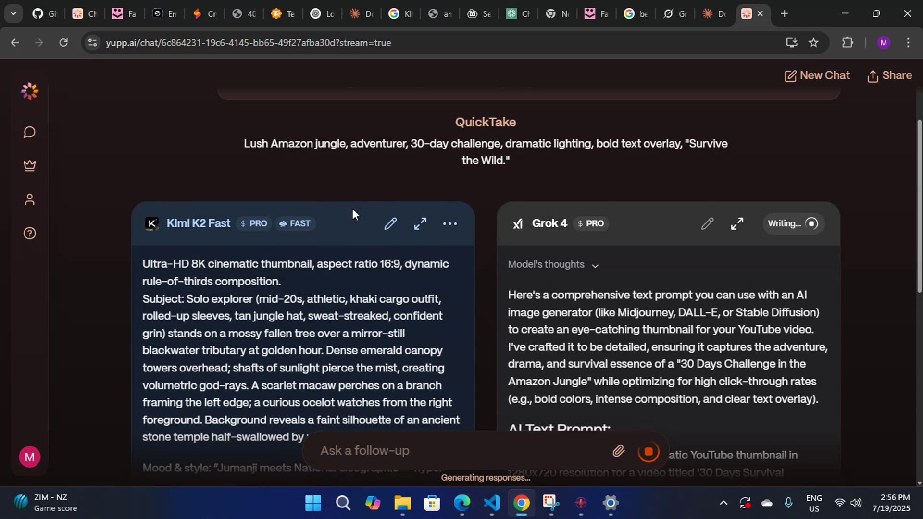
scroll(353, 208, down, 10)
scroll(353, 215, up, 10)
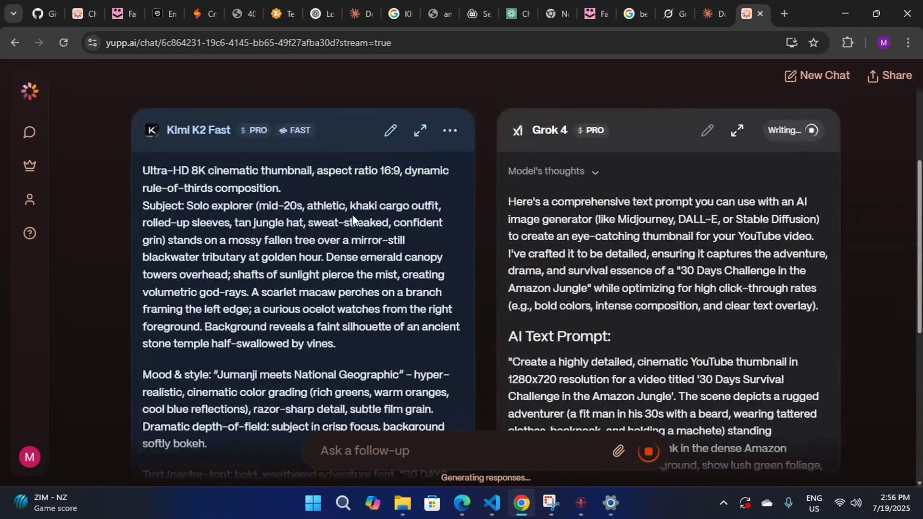
scroll(353, 215, down, 4)
scroll(608, 223, down, 1)
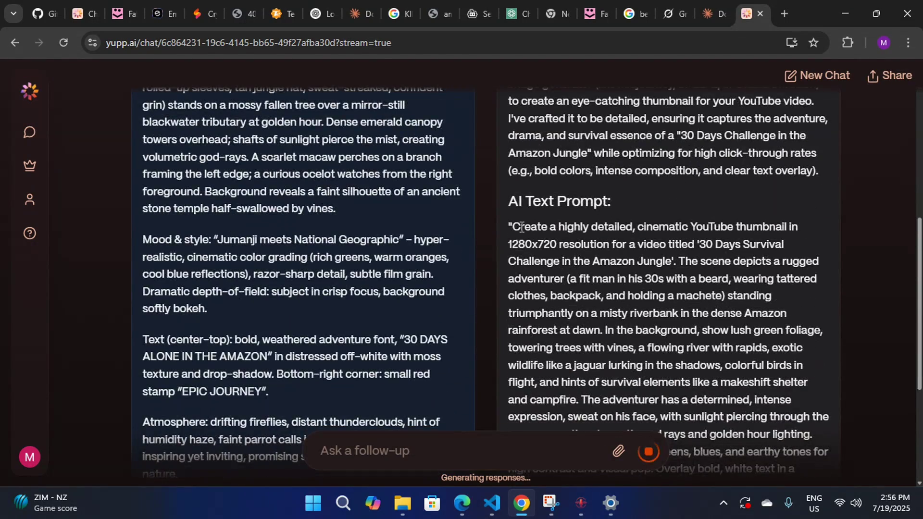
scroll(587, 236, down, 2)
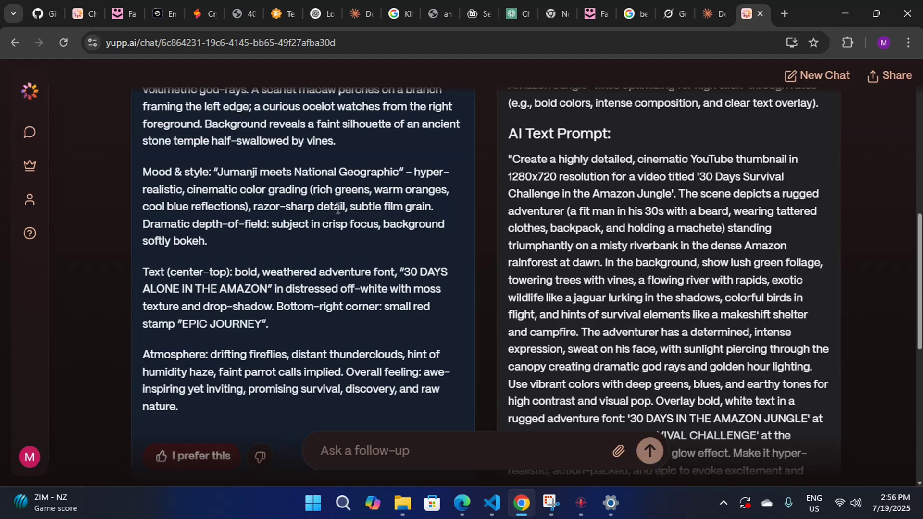
scroll(337, 210, up, 5)
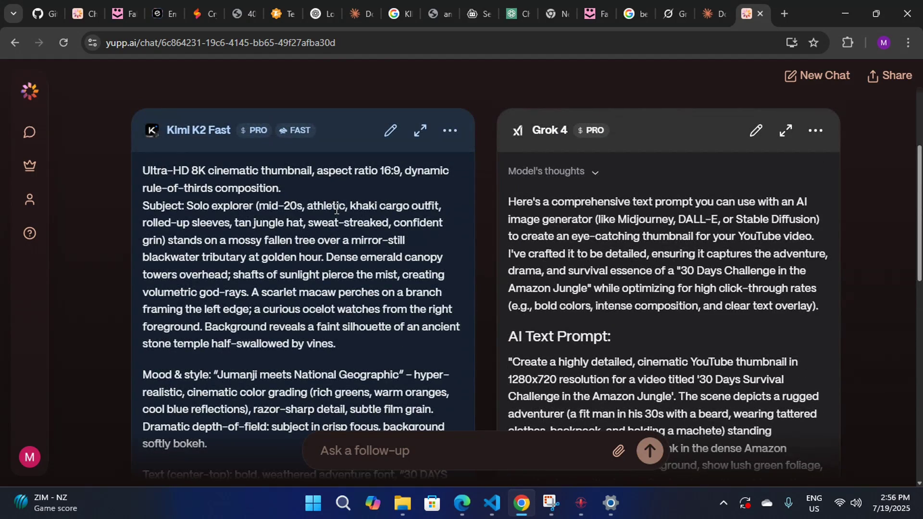
scroll(336, 210, down, 4)
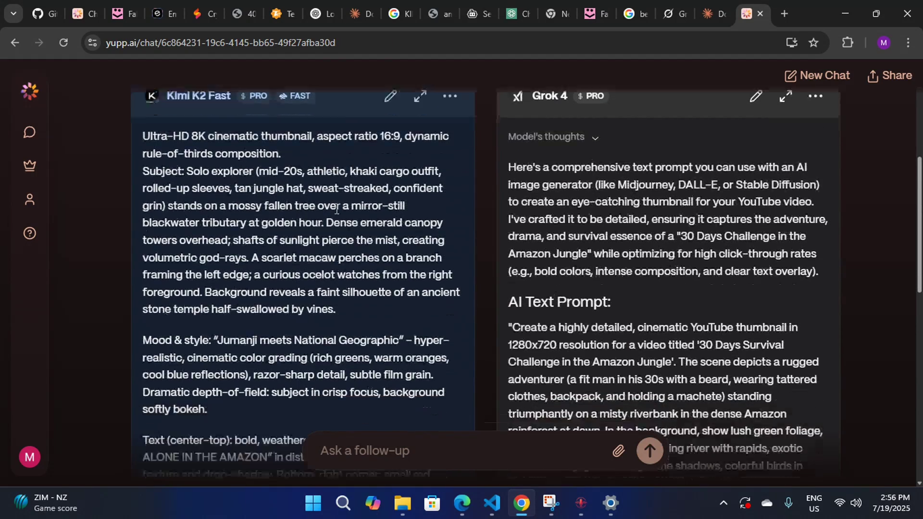
scroll(337, 209, down, 3)
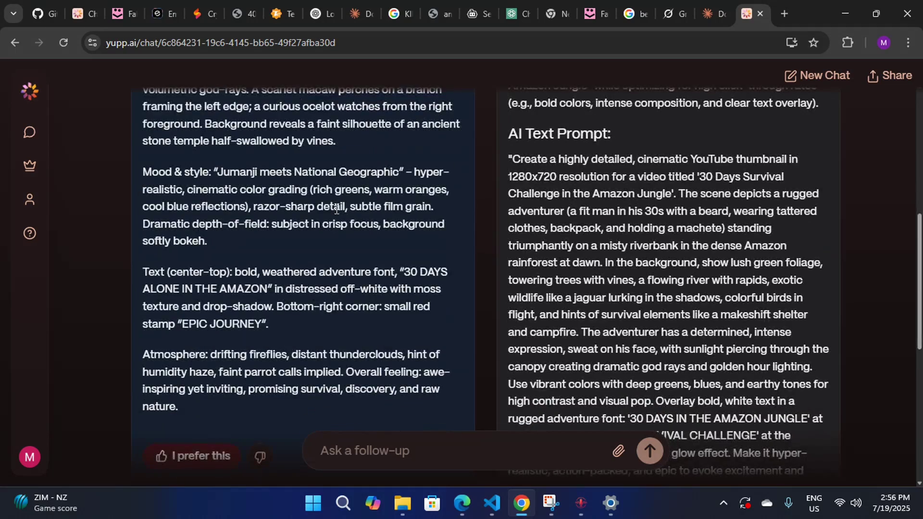
- Review the end of Kimi K2 Fast's thumbnail prompt and copy its full response to the clipboard
scroll(337, 210, down, 2)
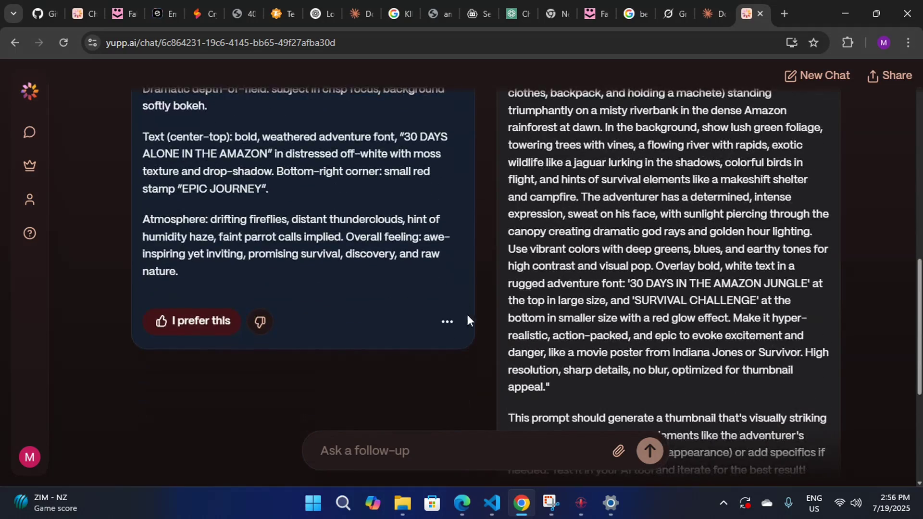
scroll(402, 295, up, 10)
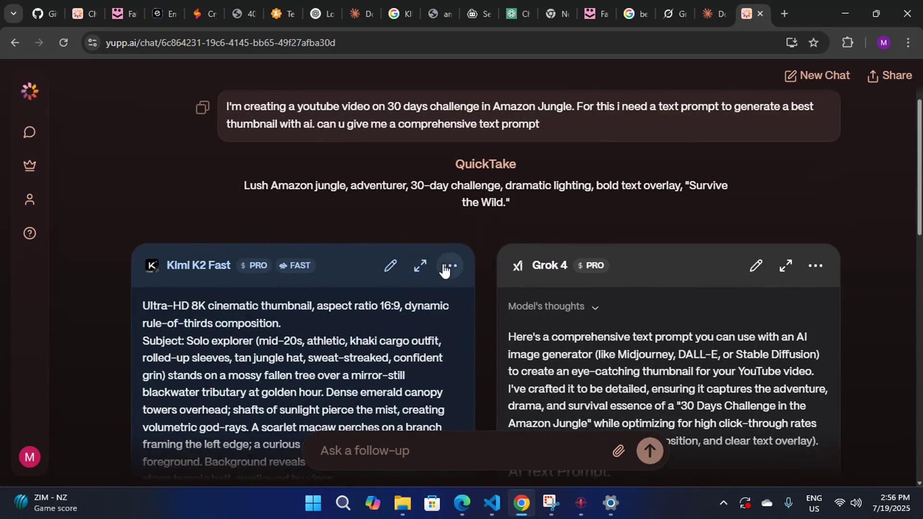
click(450, 266)
click(417, 266)
- Mark Kimi K2 Fast's response as the preferred one, giving "On target!" and "Fast" as the reasons
scroll(406, 287, down, 10)
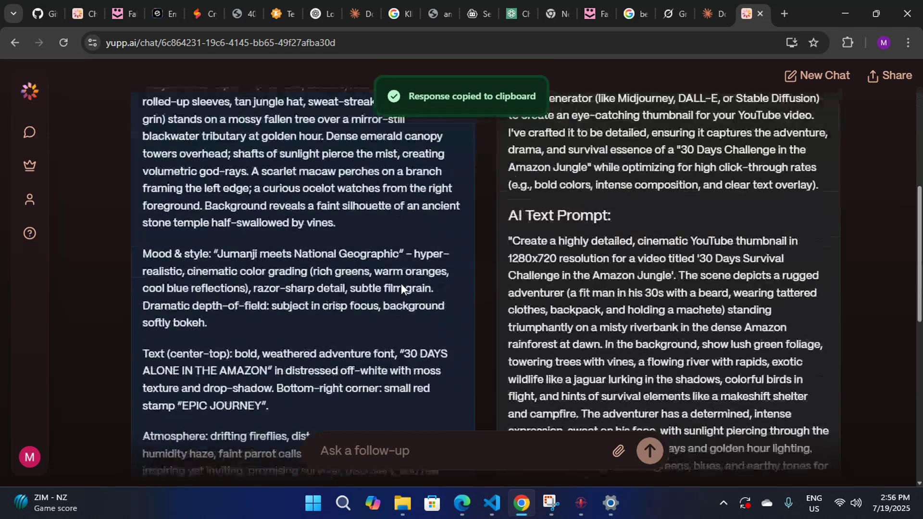
click(210, 328)
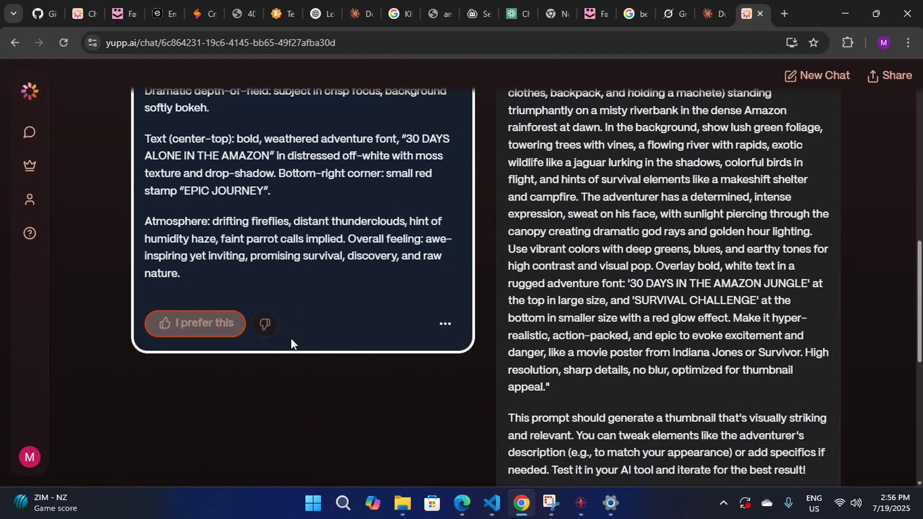
click(354, 291)
click(425, 297)
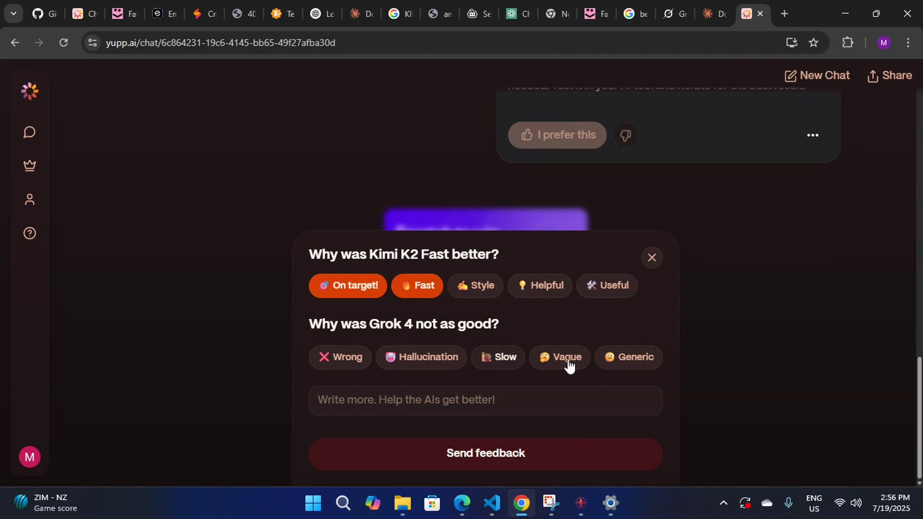
- Rate Grok 4 as "Generic" and "Vague", send the feedback and scratch the Yupp credits card
click(618, 360)
click(574, 366)
click(572, 464)
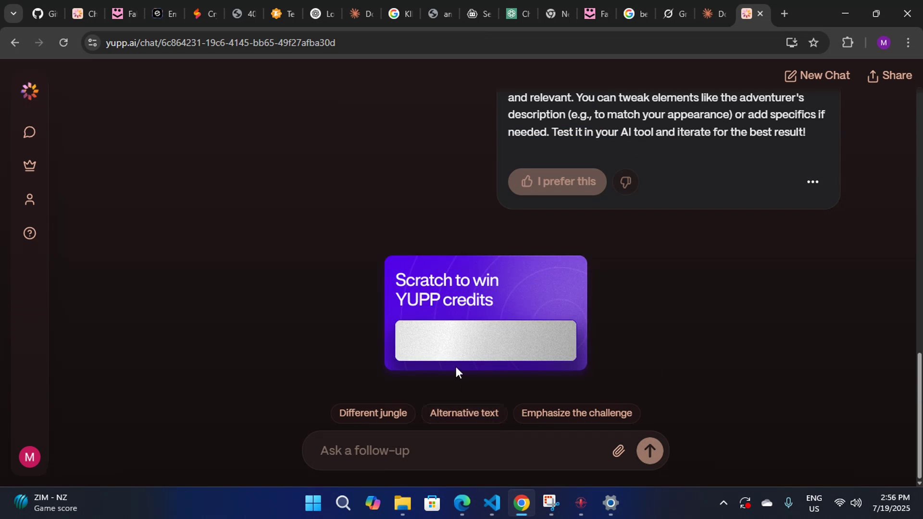
mouse_move(456, 367)
mouse_down()
mouse_move(445, 330)
mouse_move(463, 350)
mouse_up()
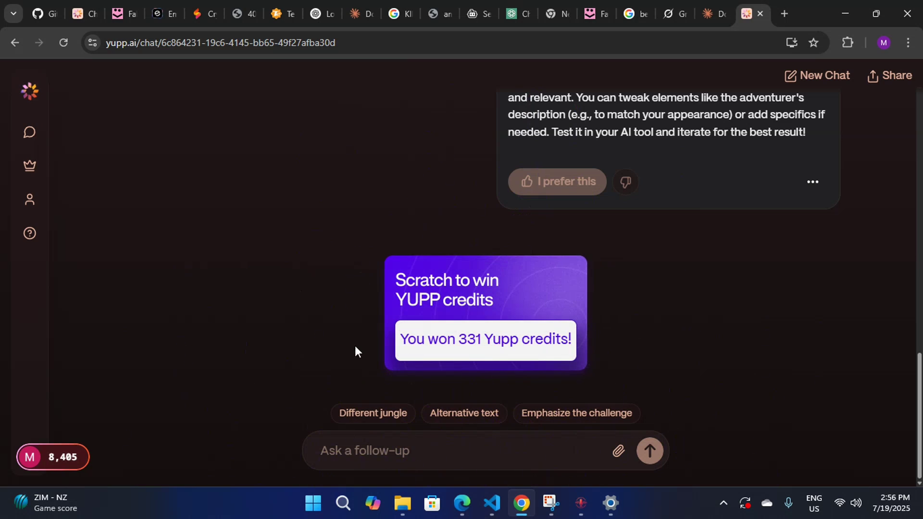
- Start a new chat and choose DALL·E 3 HD from the image models
scroll(338, 354, up, 20)
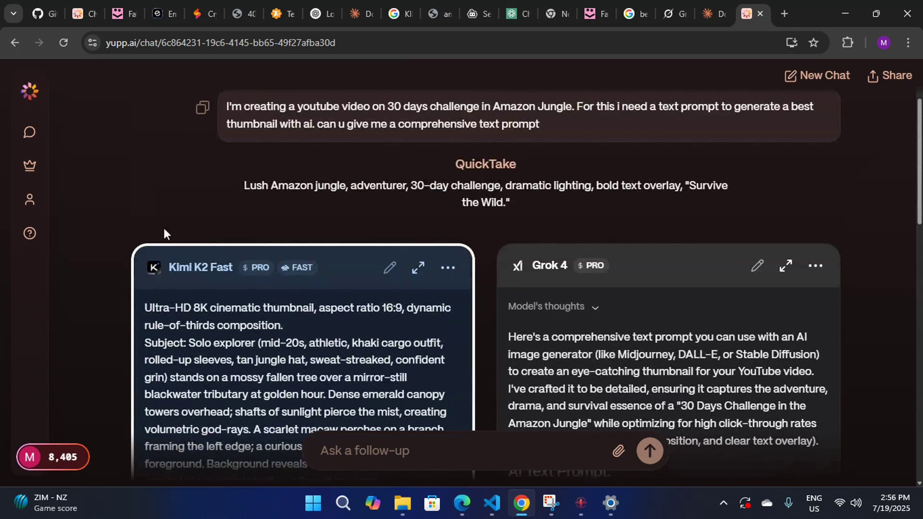
click(30, 133)
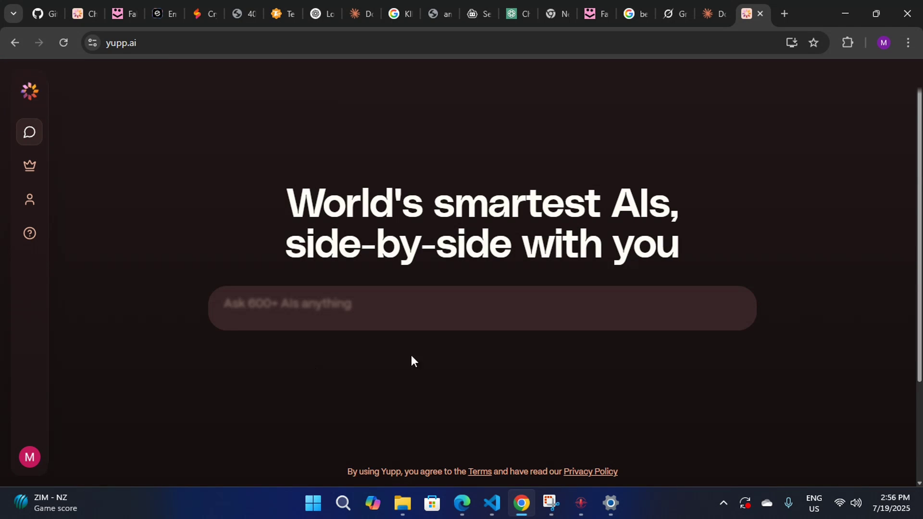
scroll(597, 389, down, 3)
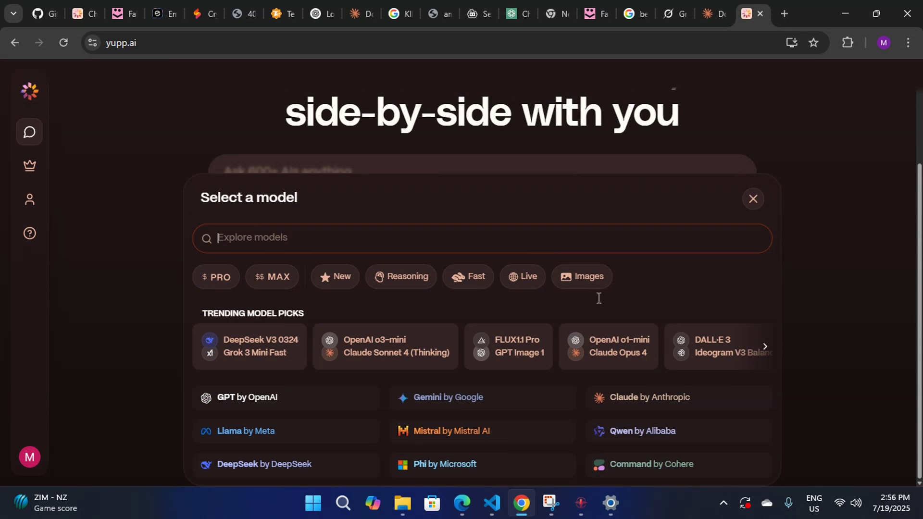
click(584, 281)
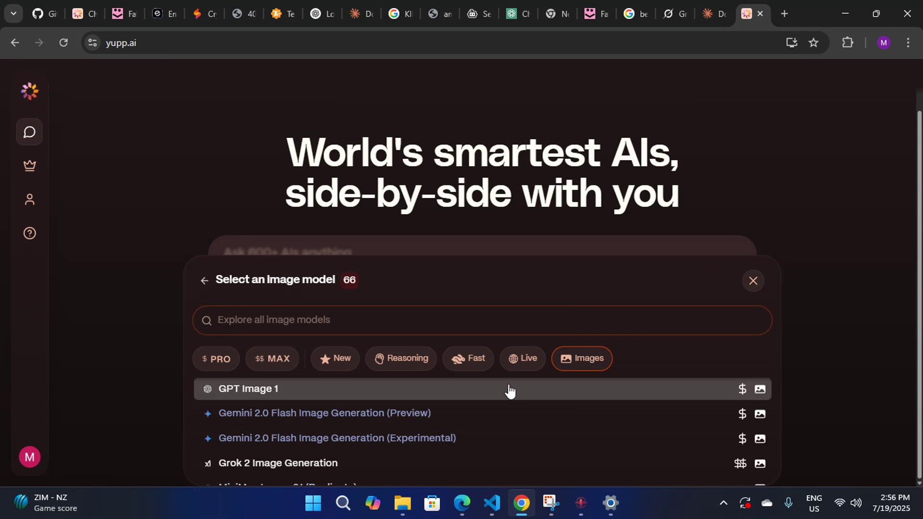
scroll(509, 396, down, 3)
scroll(510, 401, up, 3)
text(da)
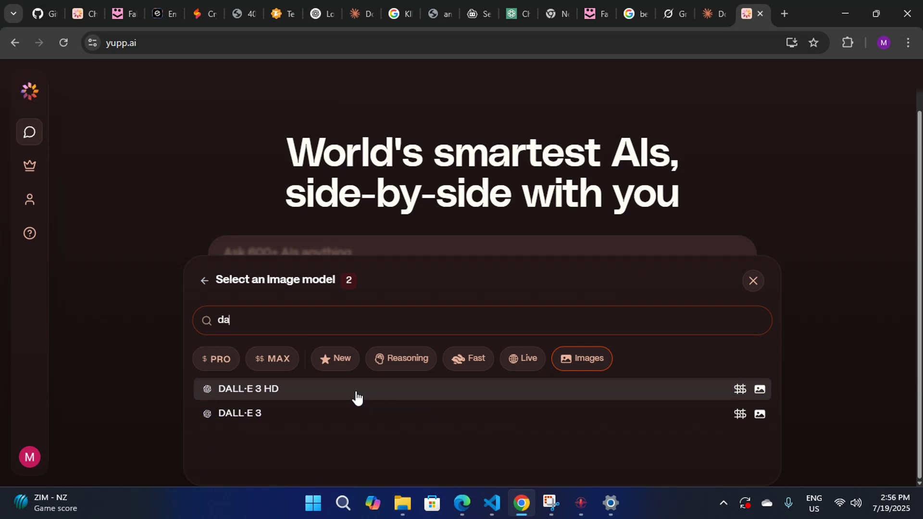
click(357, 398)
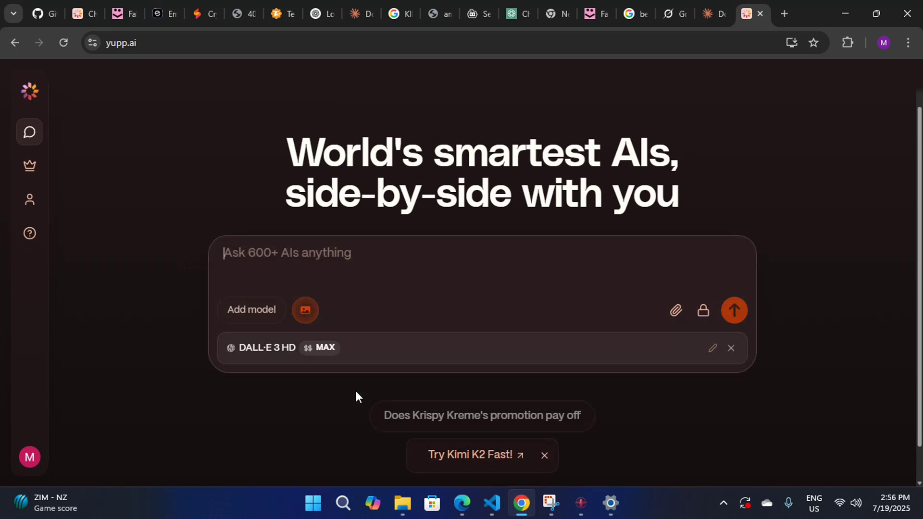
- Add Midjourney V6 as the second image model for the new chat
click(254, 312)
text(mi)
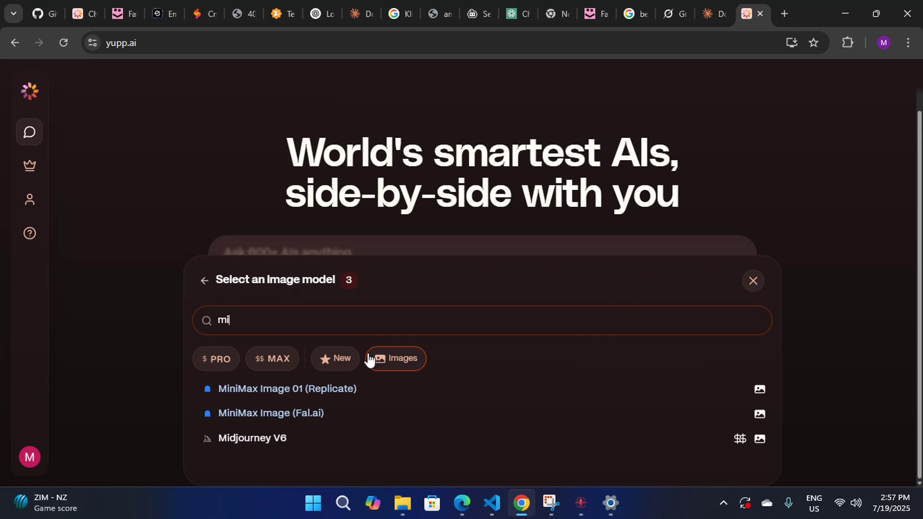
click(331, 448)
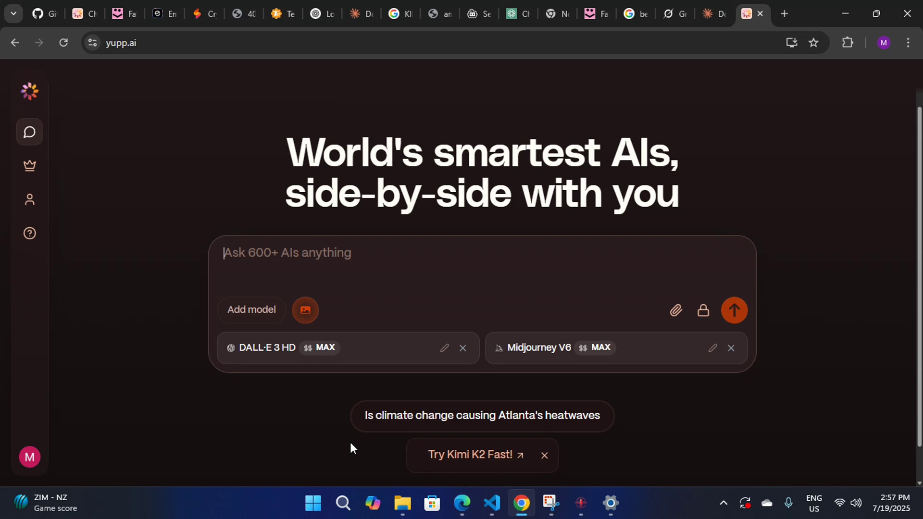
- Paste the copied Kimi K2 Fast thumbnail prompt into the new chat and submit it
click(355, 327)
key(ctrl+v)
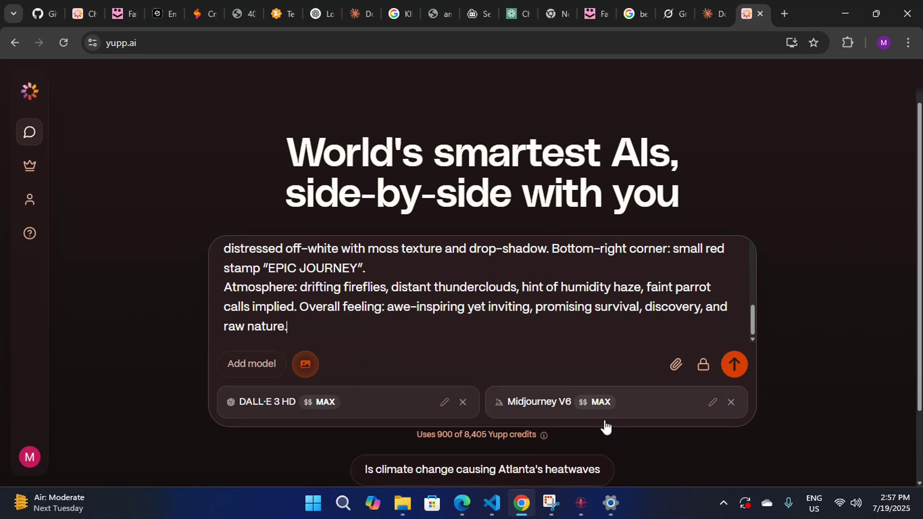
click(733, 367)
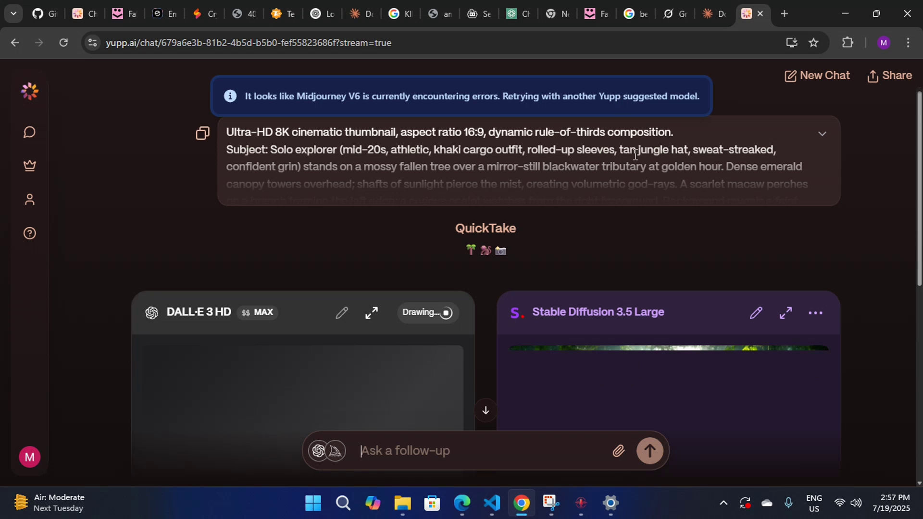
- Compare the thumbnail images from DALL·E 3 HD and Stable Diffusion 3.5 Large for scene, composition and text
mouse_move(670, 311)
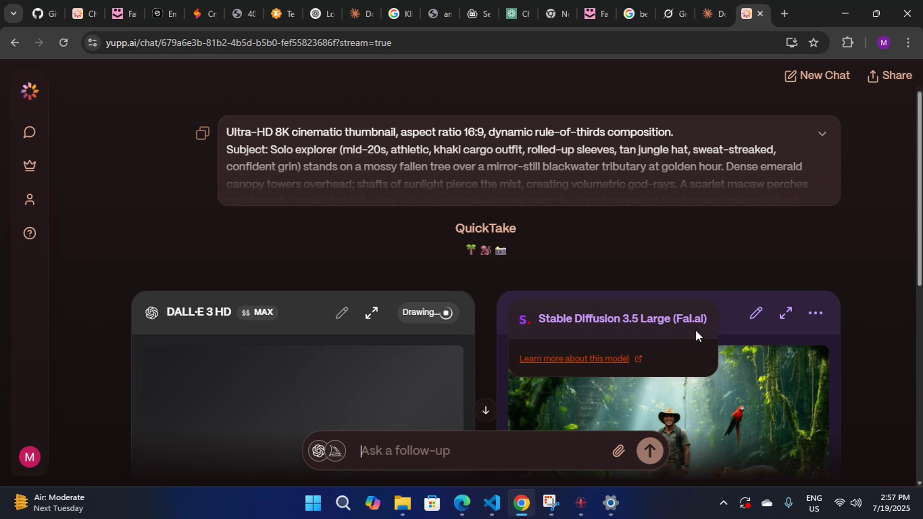
scroll(747, 354, down, 4)
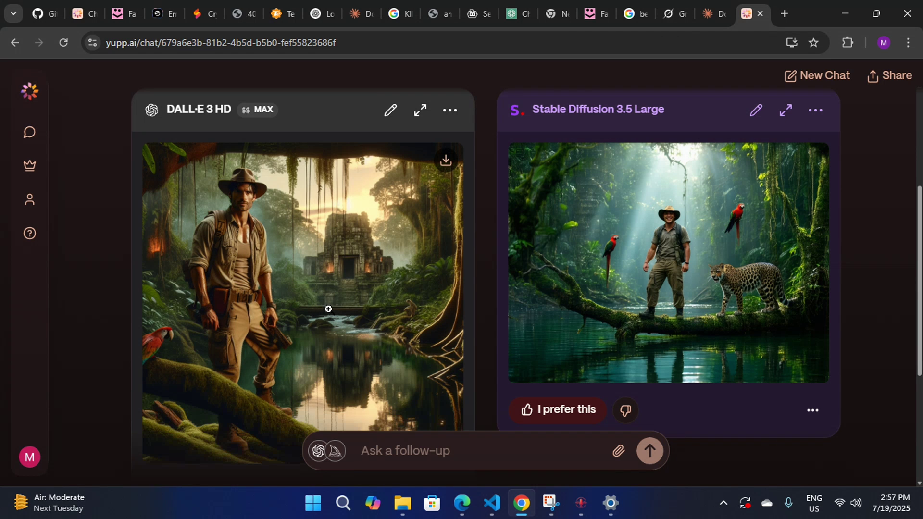
scroll(352, 306, down, 2)
scroll(352, 305, down, 2)
scroll(351, 305, up, 4)
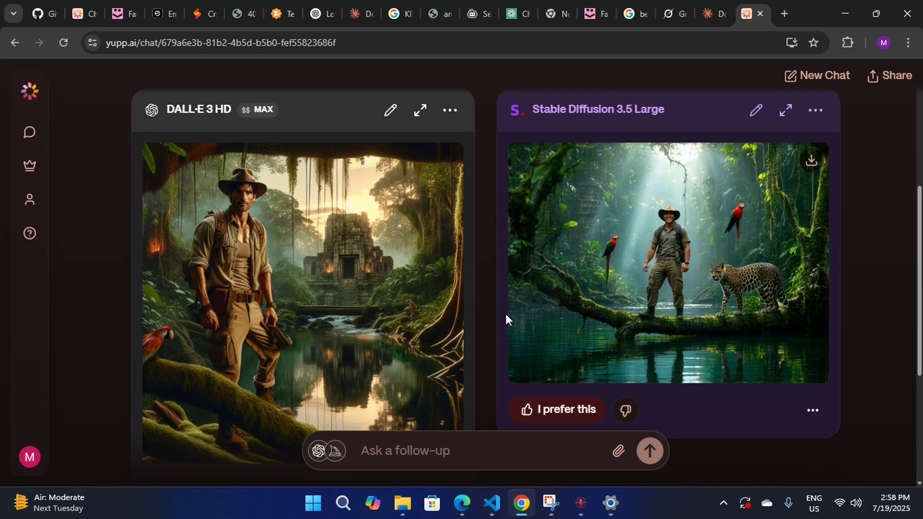
scroll(506, 315, up, 4)
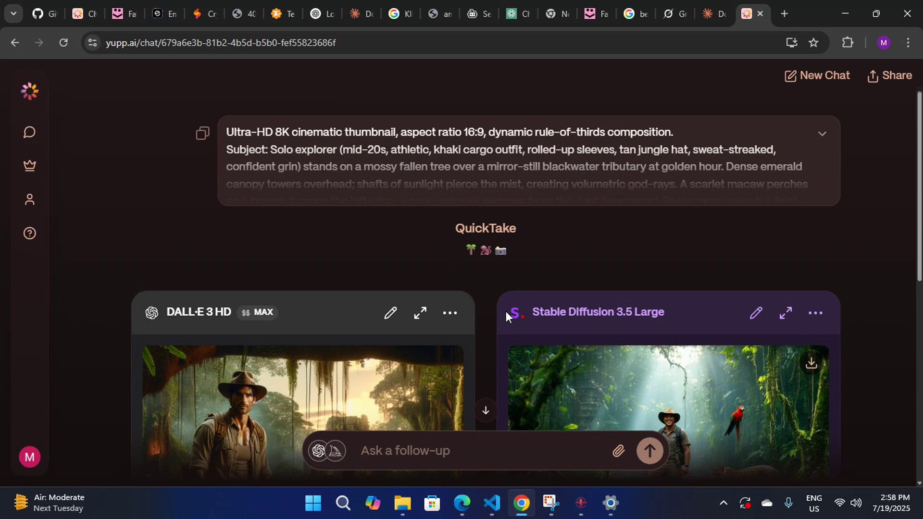